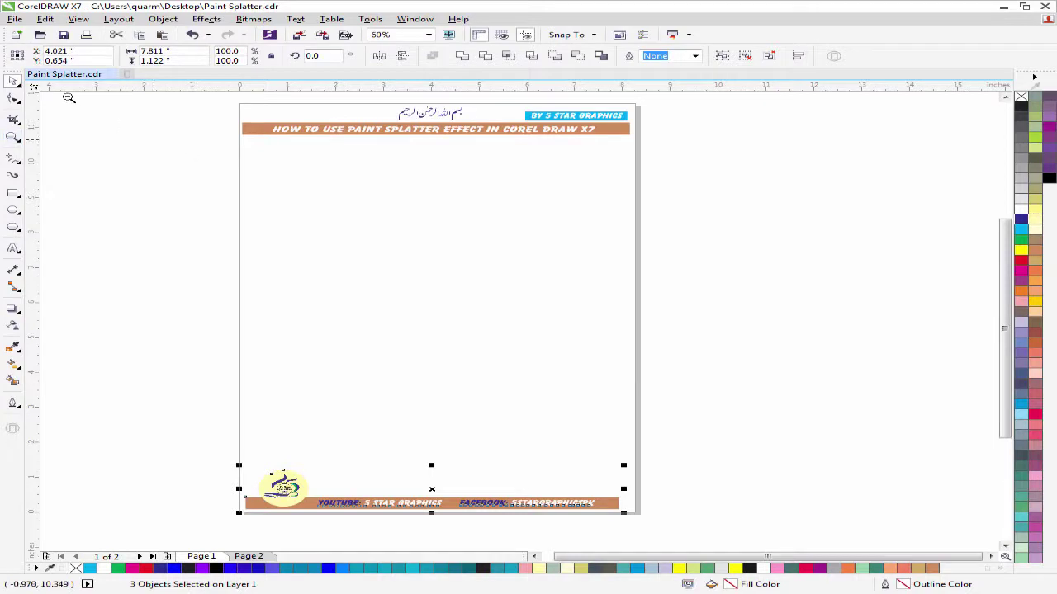
Step: Start an image import and open the Paint Splatter folder on the Desktop
left_click(82, 135)
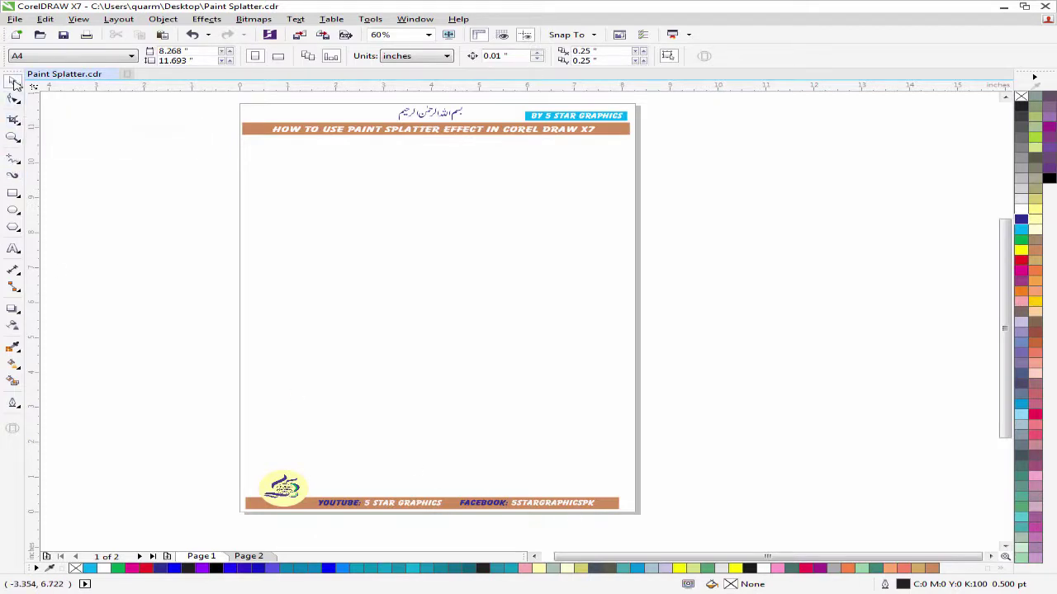
left_click(17, 20)
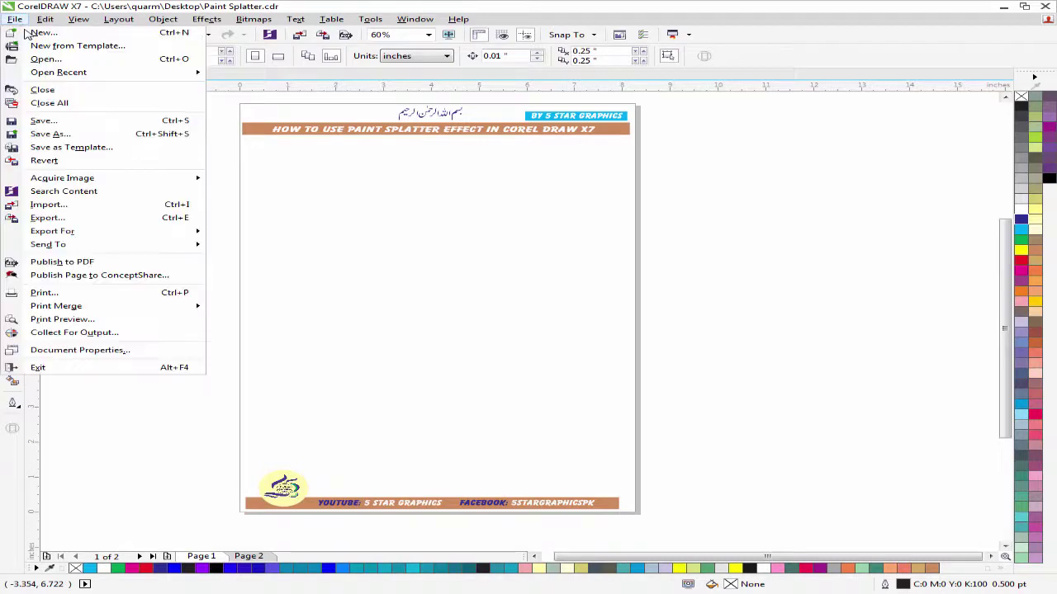
left_click(51, 210)
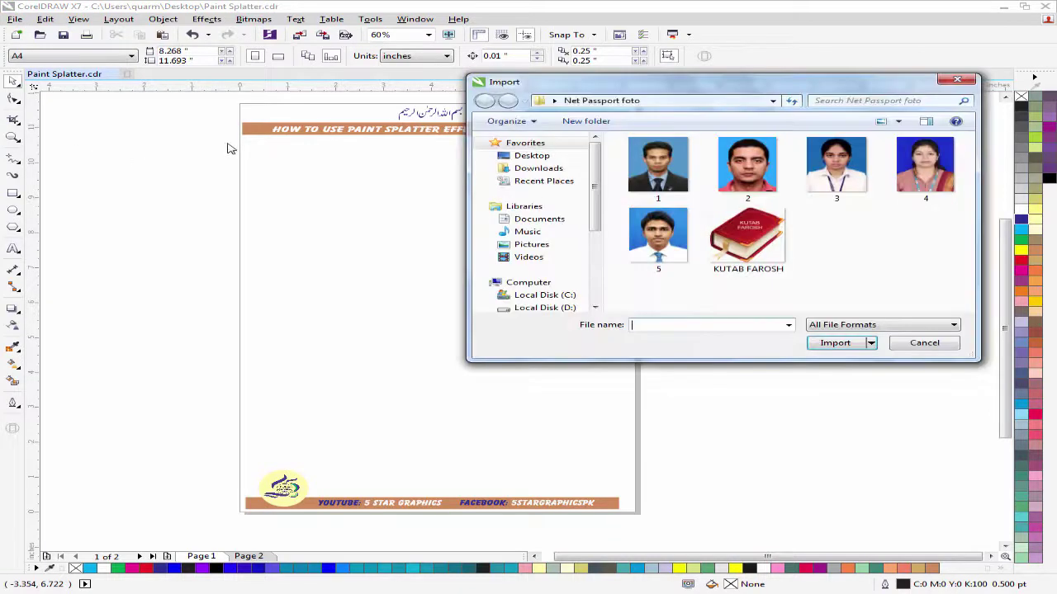
left_click(531, 155)
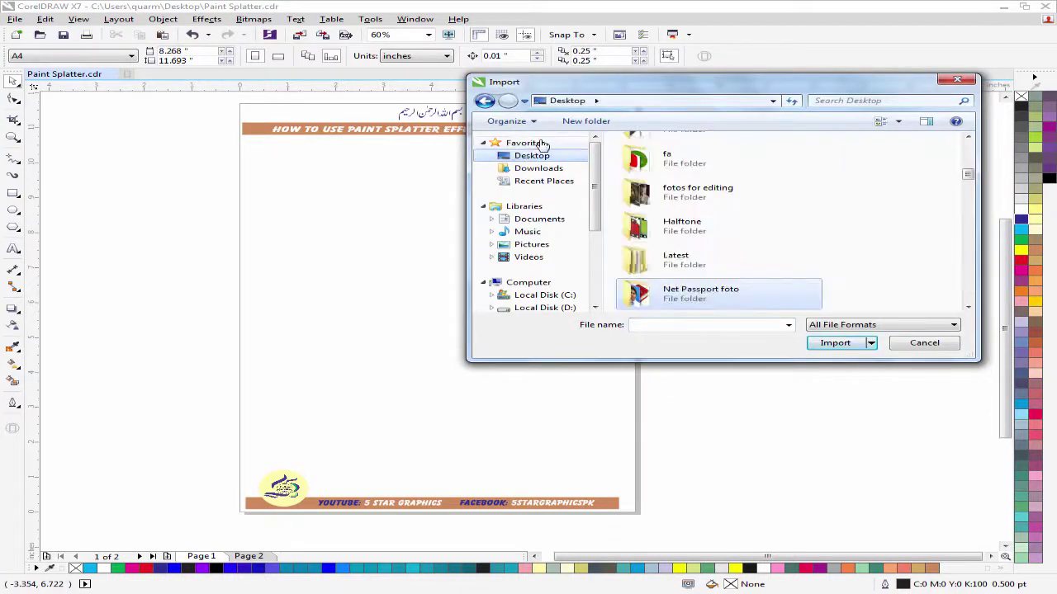
left_click(652, 203)
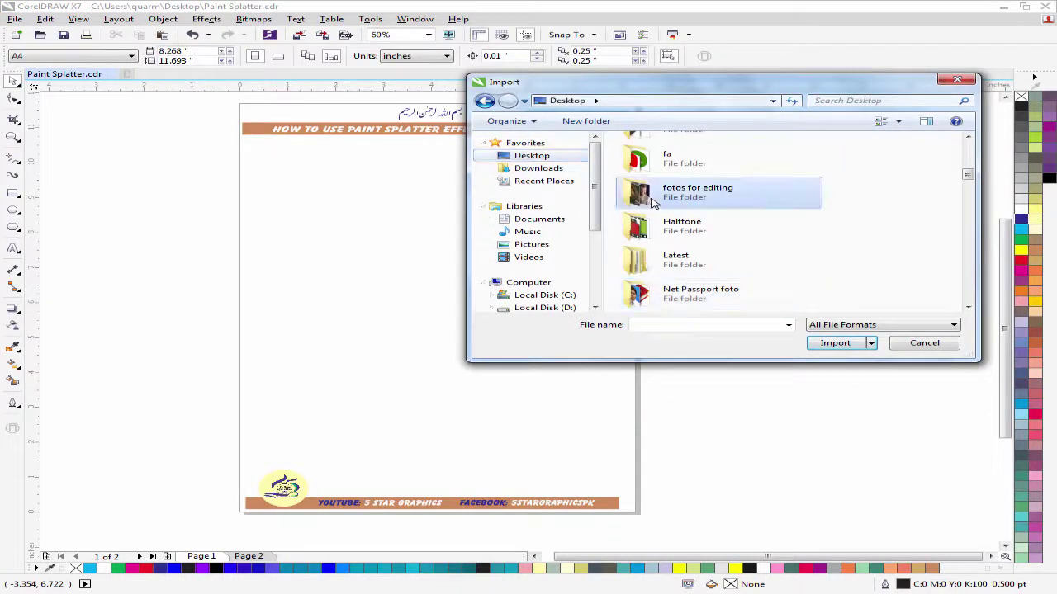
scroll(706, 177, "up", 5)
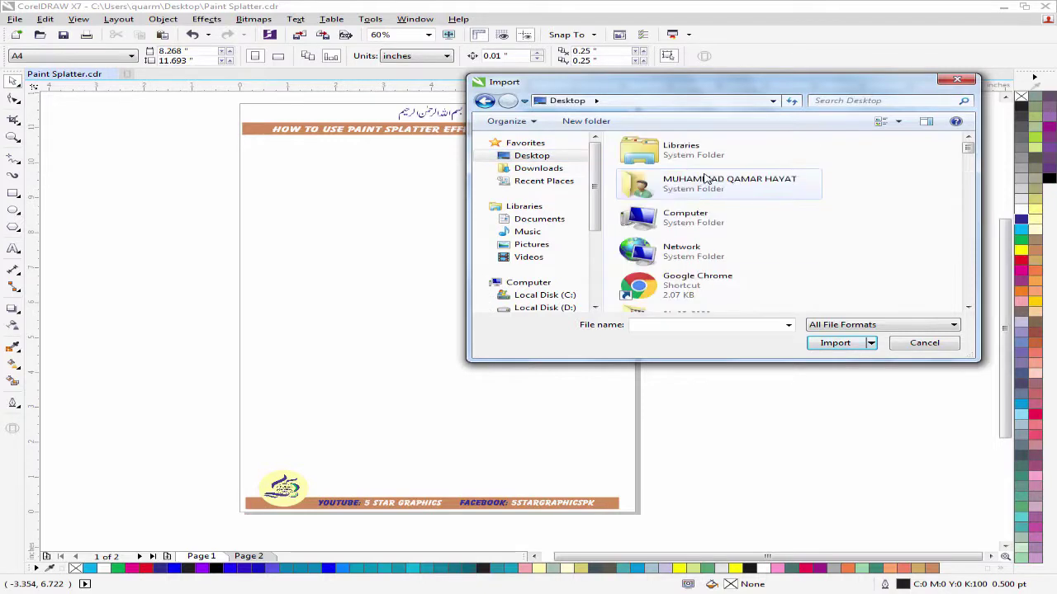
left_click(671, 184)
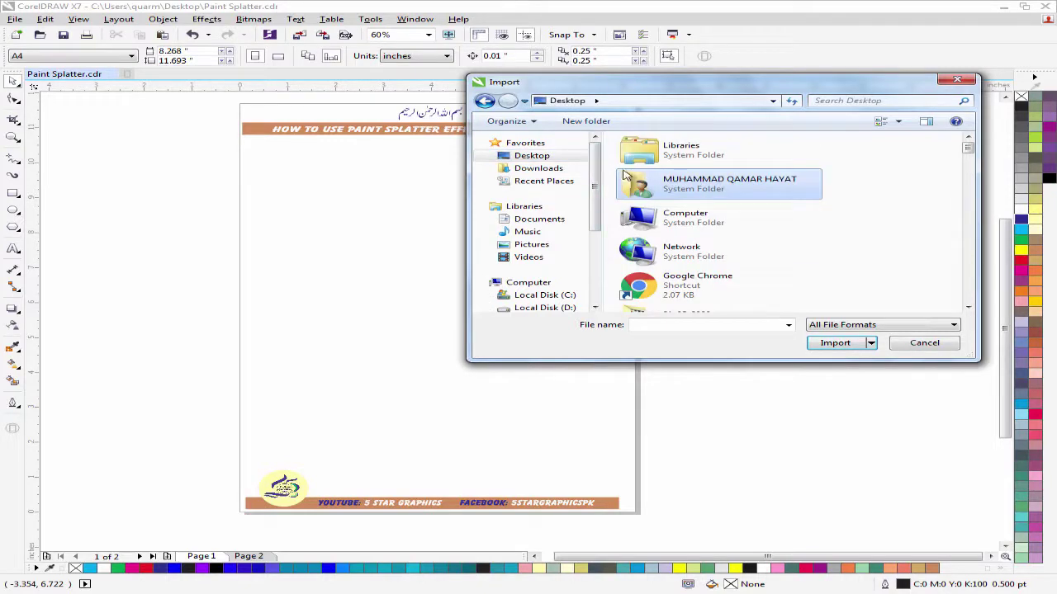
left_click(652, 158)
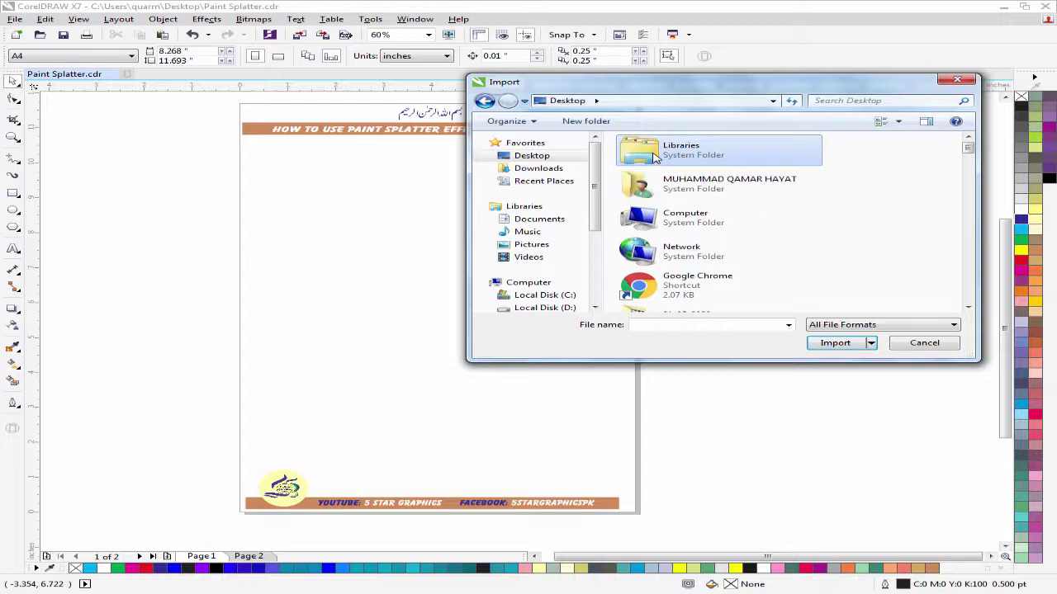
scroll(653, 158, "down", 5)
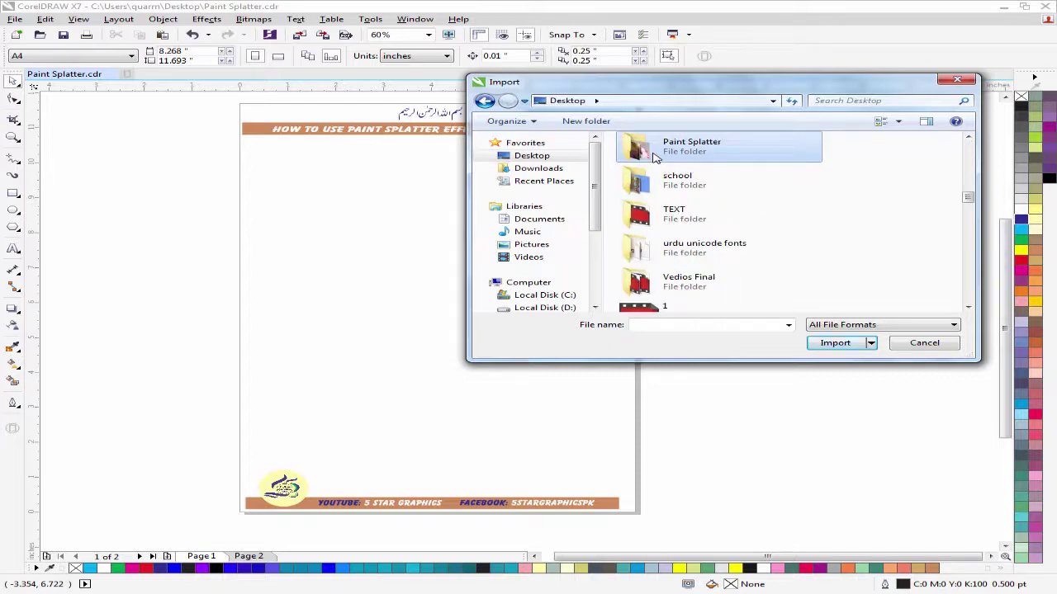
double_click(661, 145)
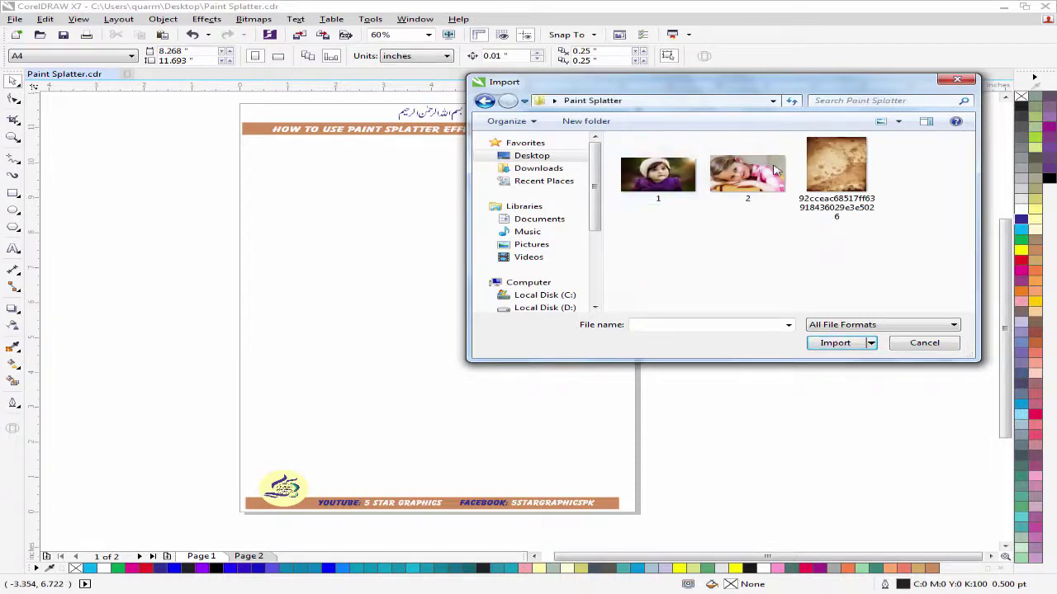
Step: Import all three images from the folder and place the brown stained texture in the middle of the page
left_click_drag(889, 236, 619, 148)
left_click(838, 360)
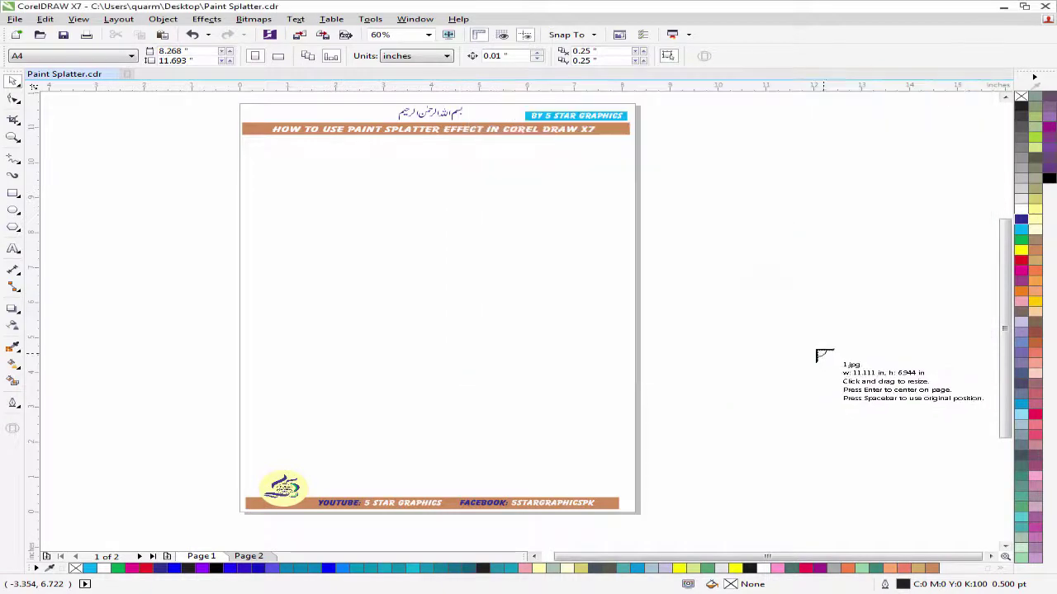
left_click(731, 197)
left_click(700, 249)
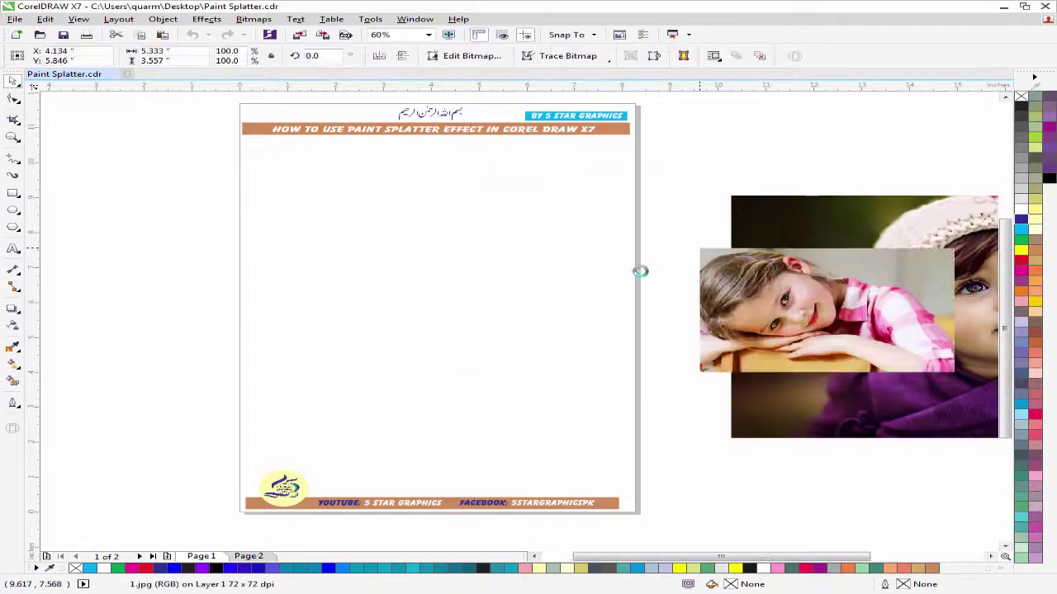
left_click(571, 261)
left_click_drag(721, 316, 429, 214)
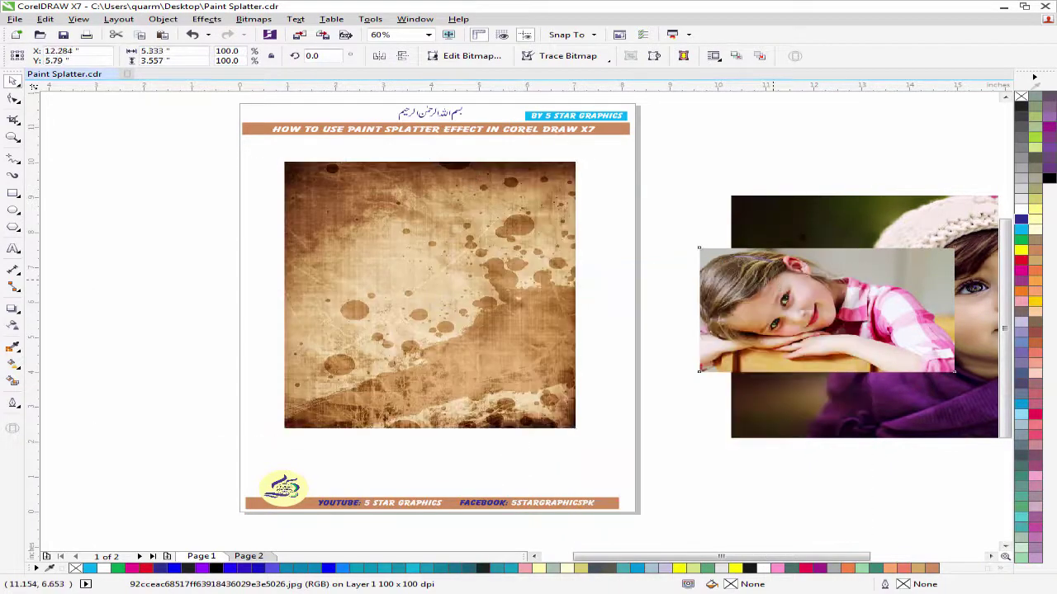
Step: Shrink the photo of the baby in the knitted hat and move it off the texture to beside the page
left_click_drag(776, 285, 822, 126)
left_click_drag(747, 247, 378, 212)
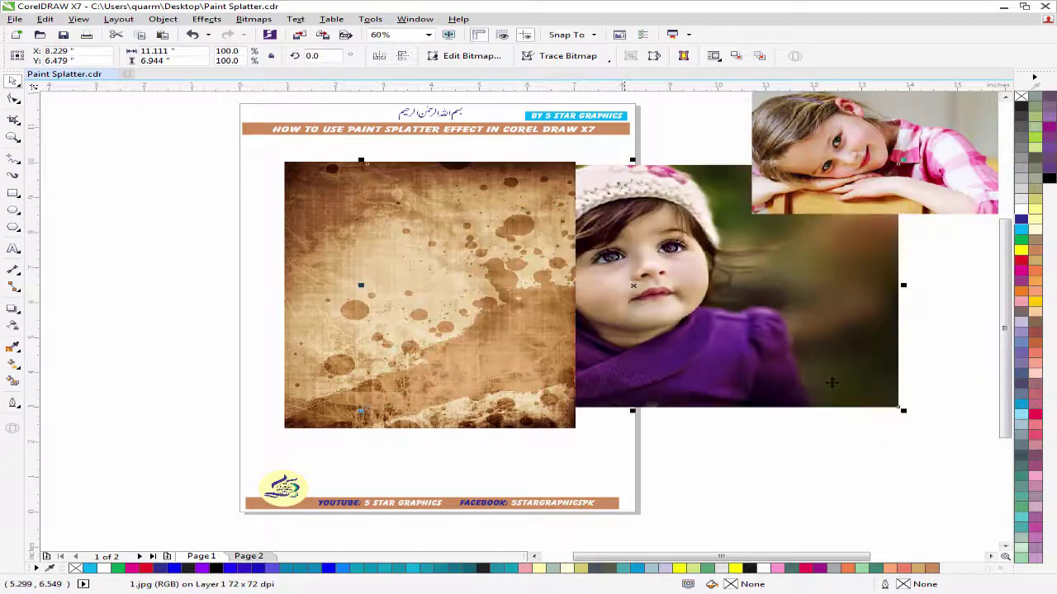
left_click_drag(905, 412, 588, 269)
left_click_drag(522, 222, 776, 330)
key("ctrl+z")
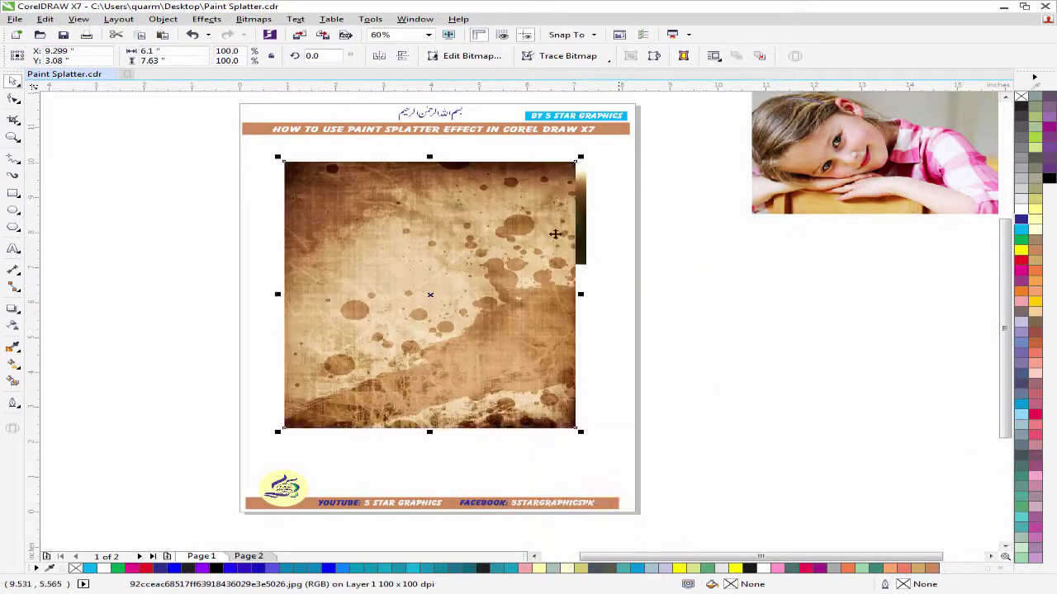
left_click_drag(585, 207, 851, 338)
Step: Scale the photo of the girl in pink to about 77.7% and stack both photos beside the page
left_click_drag(815, 209, 680, 262)
left_click_drag(877, 273, 821, 246)
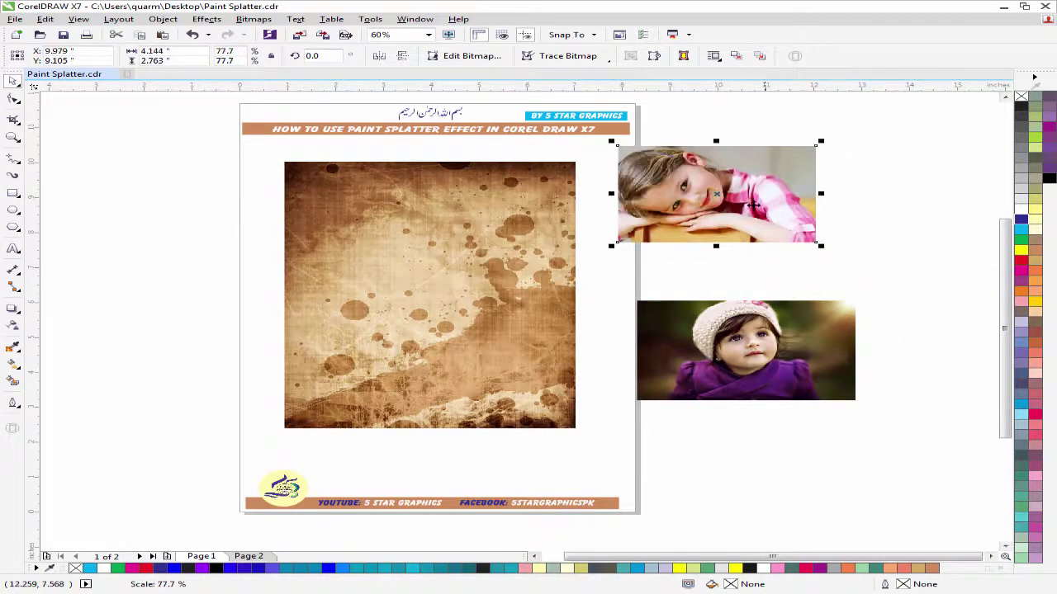
left_click_drag(754, 206, 798, 226)
left_click_drag(788, 320, 815, 289)
left_click(788, 393)
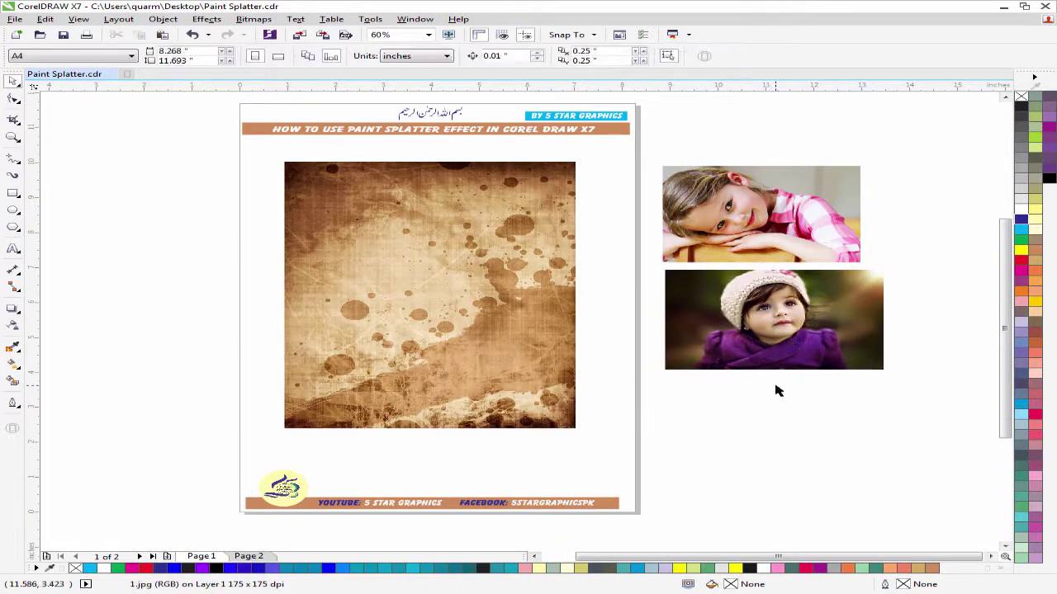
Step: Enlarge the brown texture slightly and shift it a little lower on the page
left_click(536, 357)
left_click_drag(581, 431, 588, 438)
left_click_drag(531, 402, 533, 411)
left_click(701, 437)
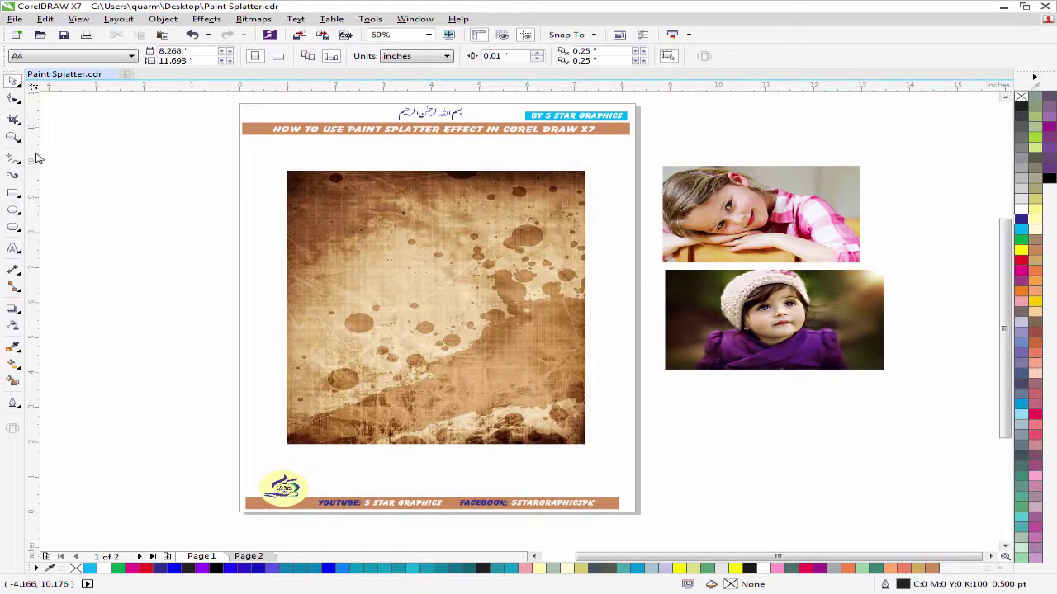
Step: Spray a short Artistic Media stroke over the texture's upper-left area, using the first black blot pattern of the Splatter category
left_click(13, 176)
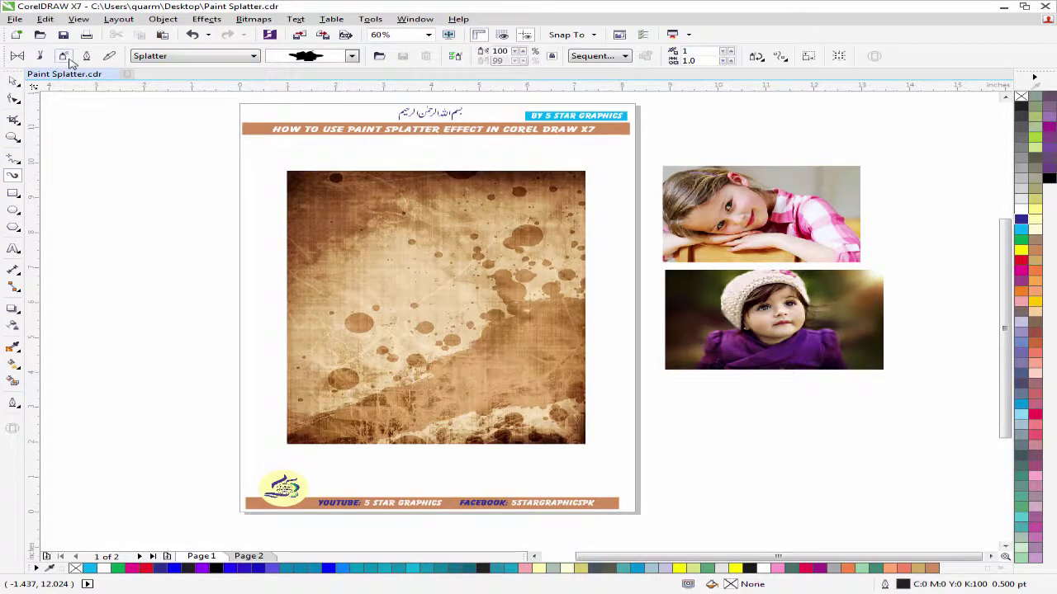
left_click(140, 56)
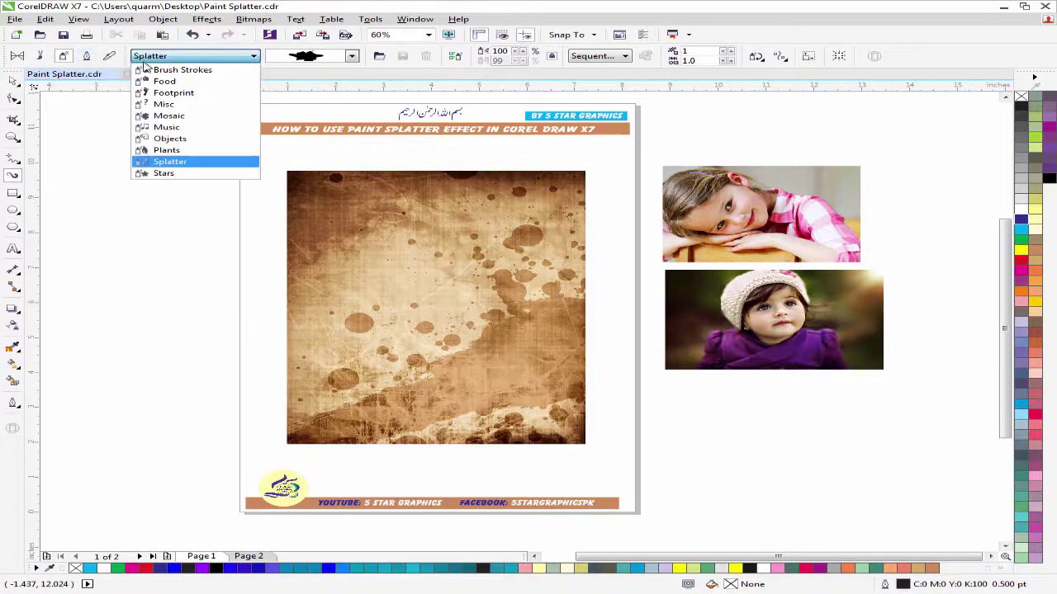
left_click(160, 163)
left_click(352, 57)
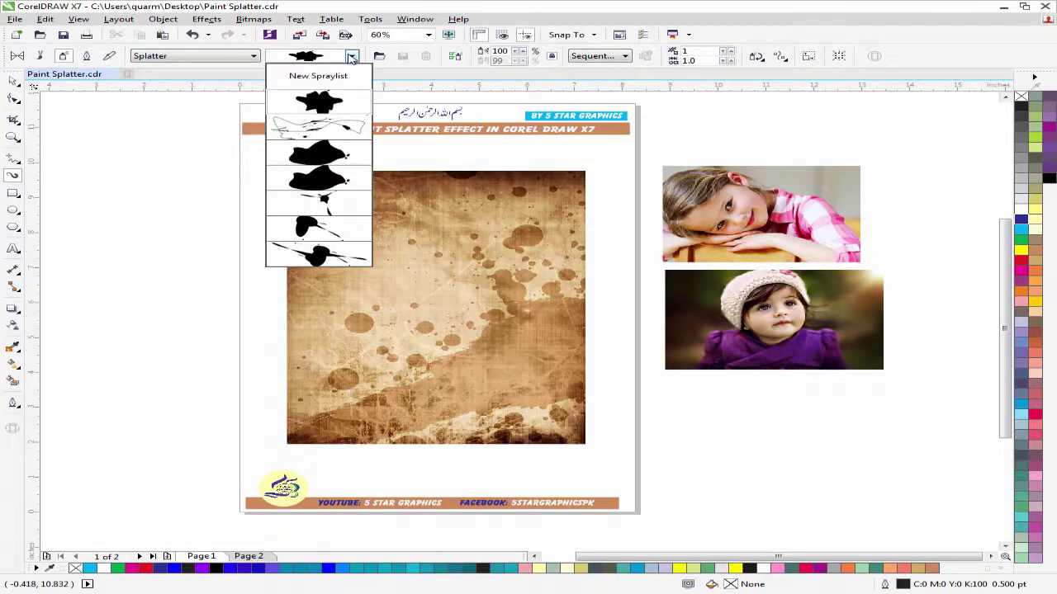
left_click(333, 107)
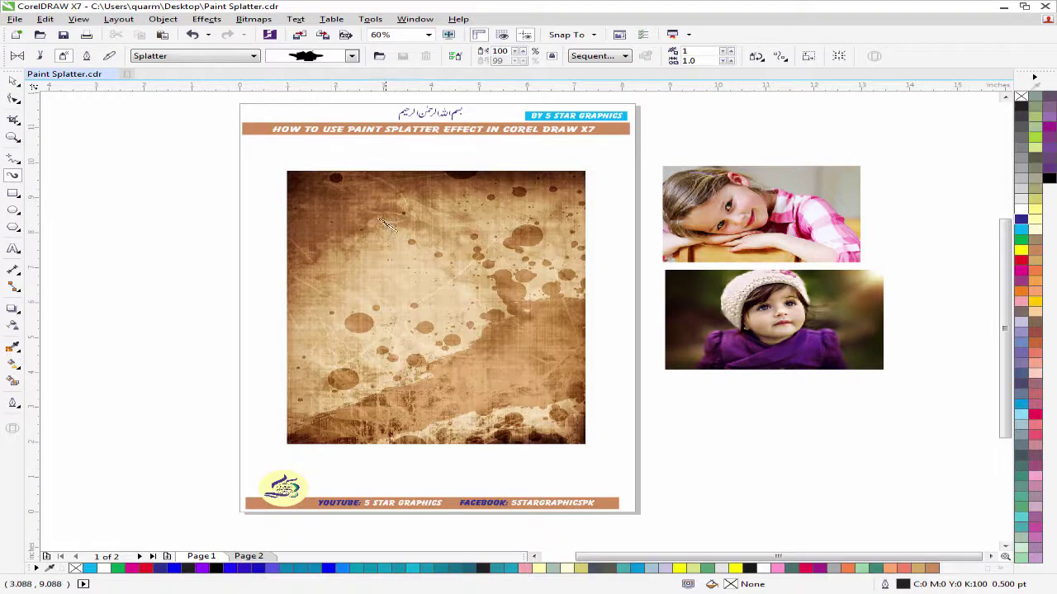
left_click_drag(363, 243, 443, 222)
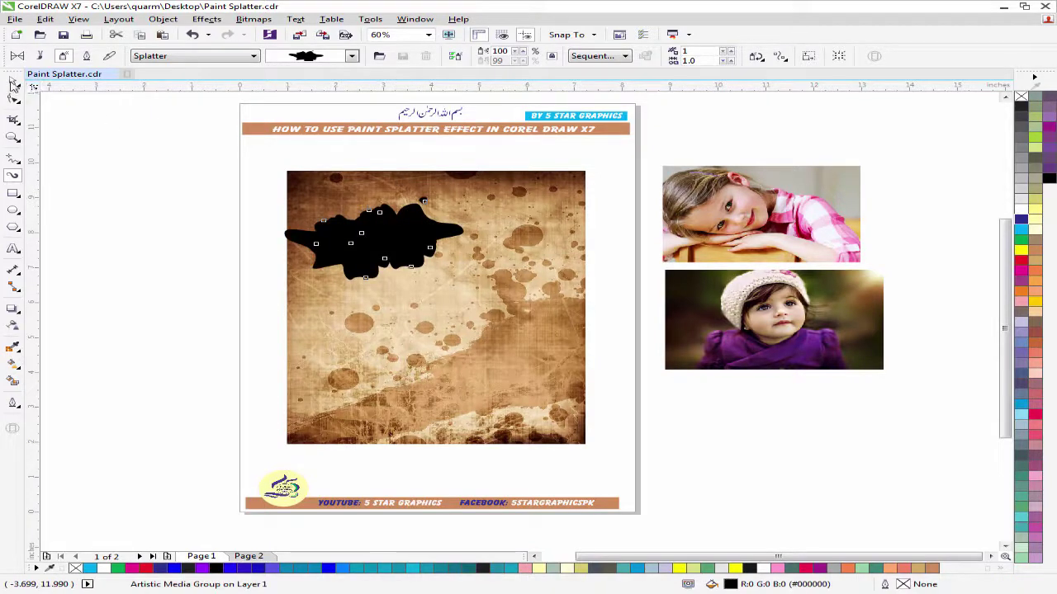
Step: Move the black splatter slightly down and right, and break its artistic media group apart
left_click(12, 83)
left_click(173, 189)
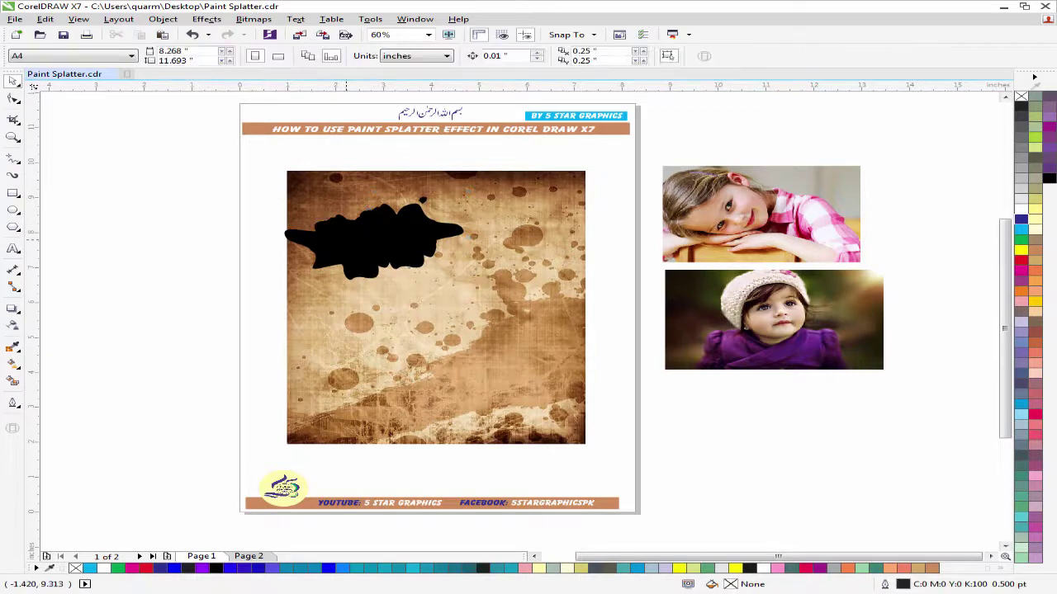
left_click(377, 231)
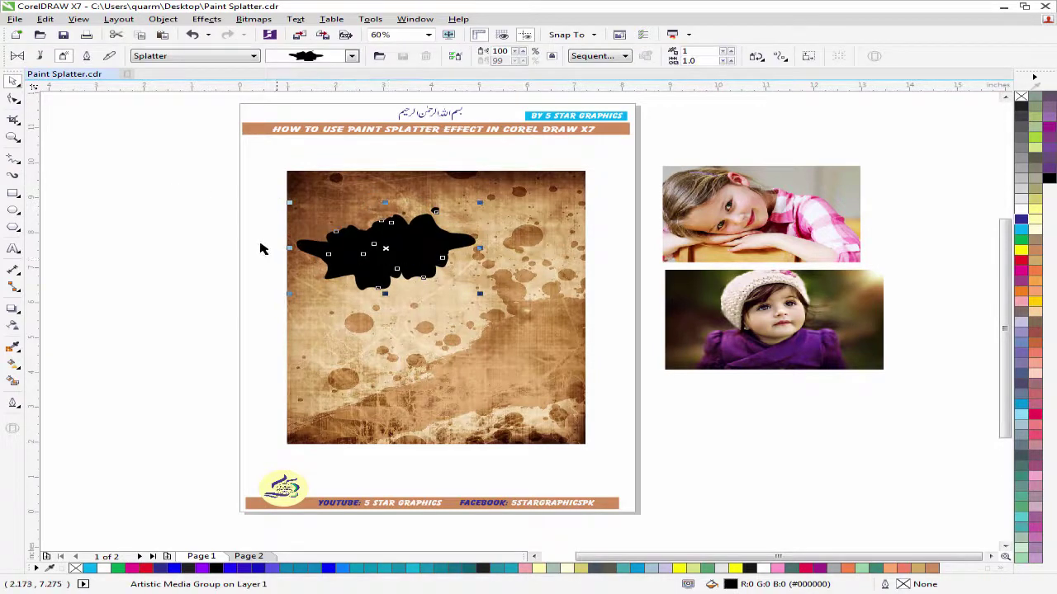
left_click_drag(237, 200, 493, 307)
right_click(418, 256)
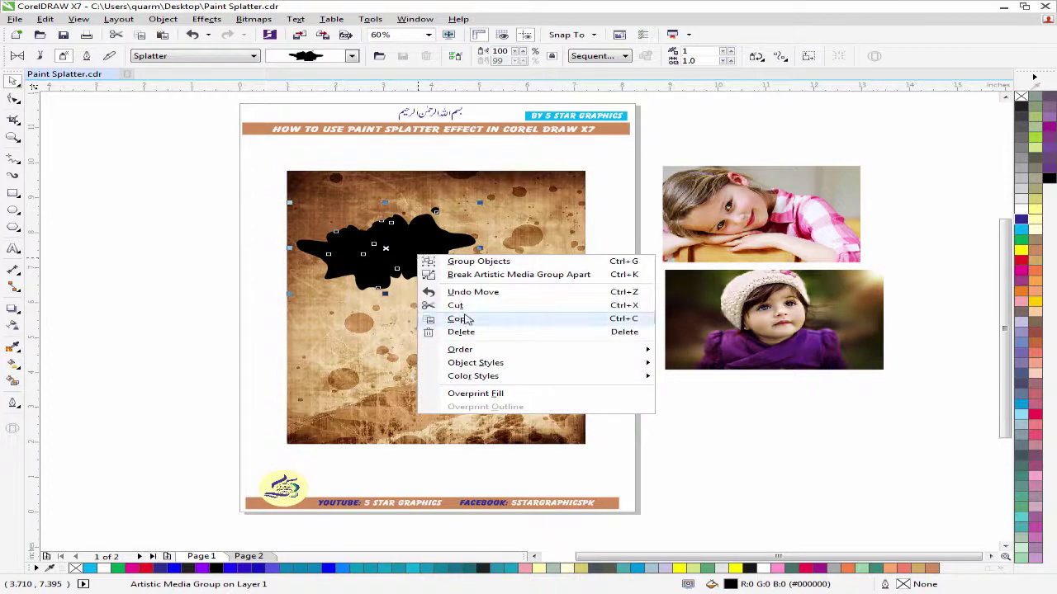
left_click(477, 279)
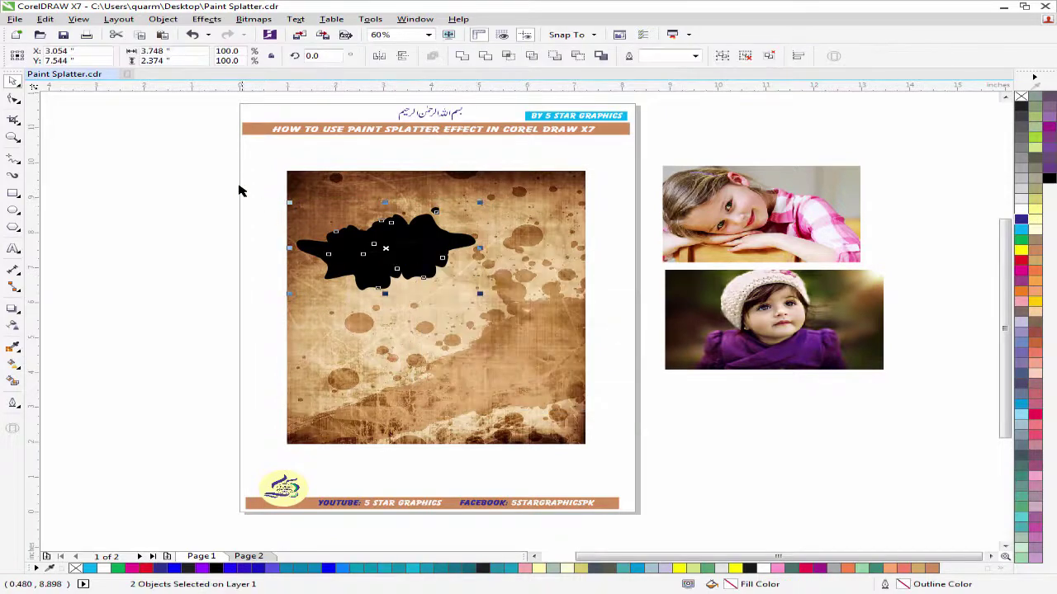
right_click(418, 246)
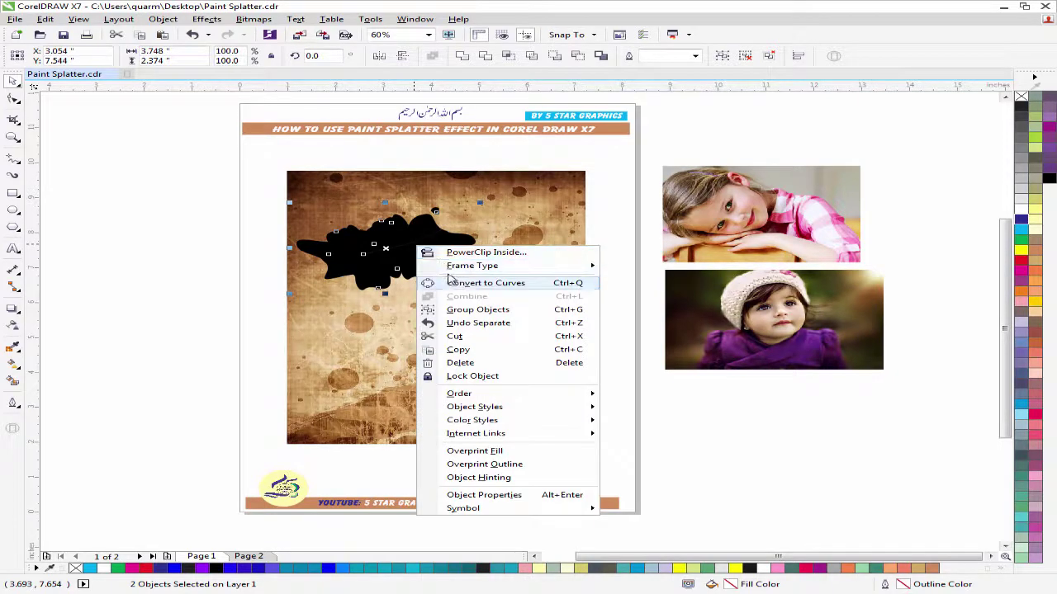
mouse_move(450, 265)
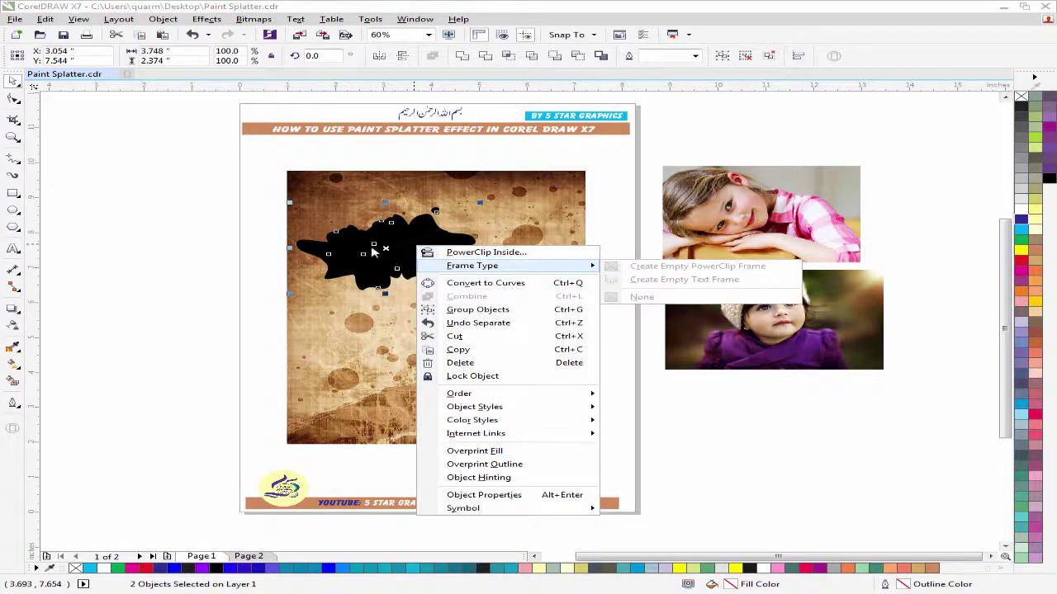
left_click(225, 211)
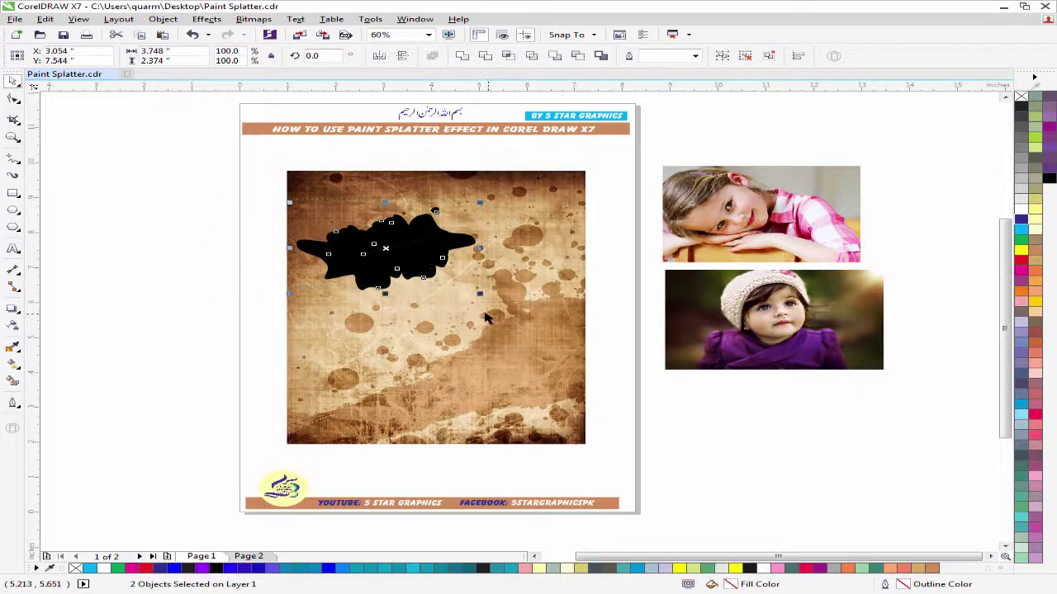
Step: Weld all the splatter pieces into a single curve and enlarge it to about 148.3% across the texture's upper half
left_click_drag(354, 240, 396, 234)
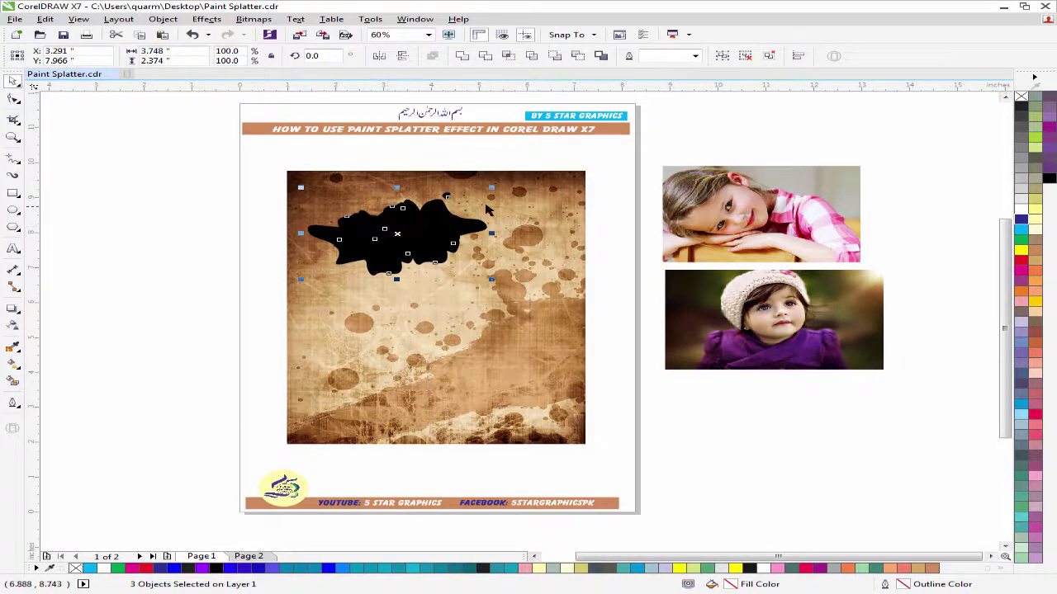
left_click_drag(239, 175, 536, 312)
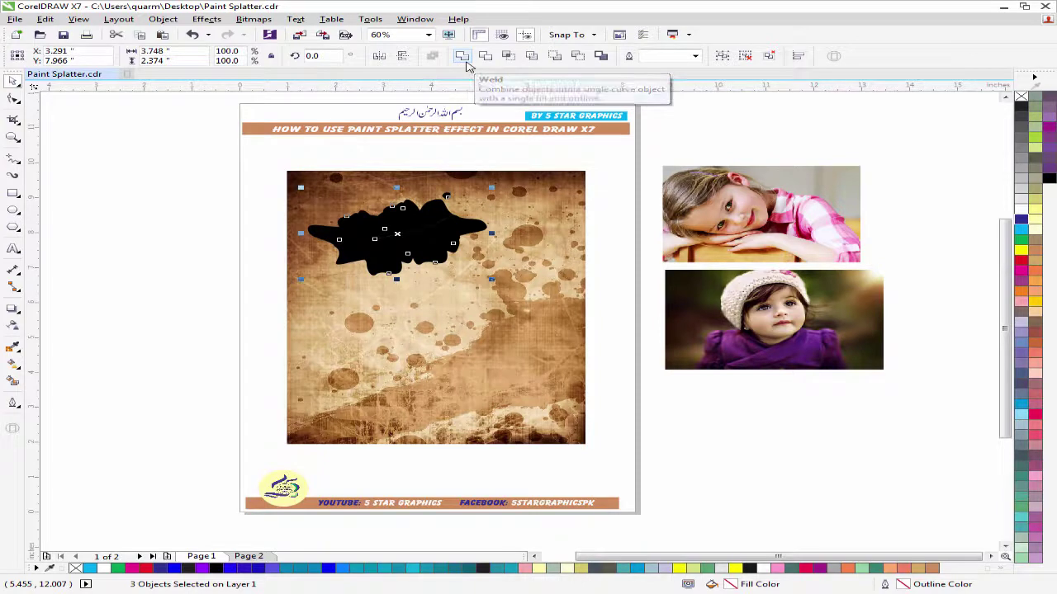
left_click(461, 56)
left_click_drag(240, 188, 575, 357)
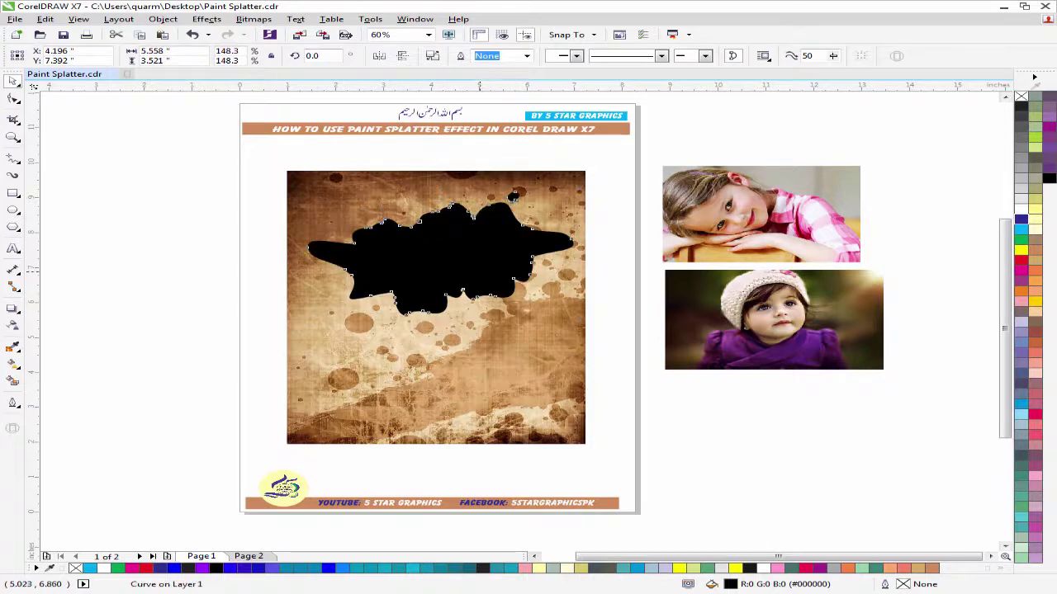
left_click_drag(479, 281, 475, 273)
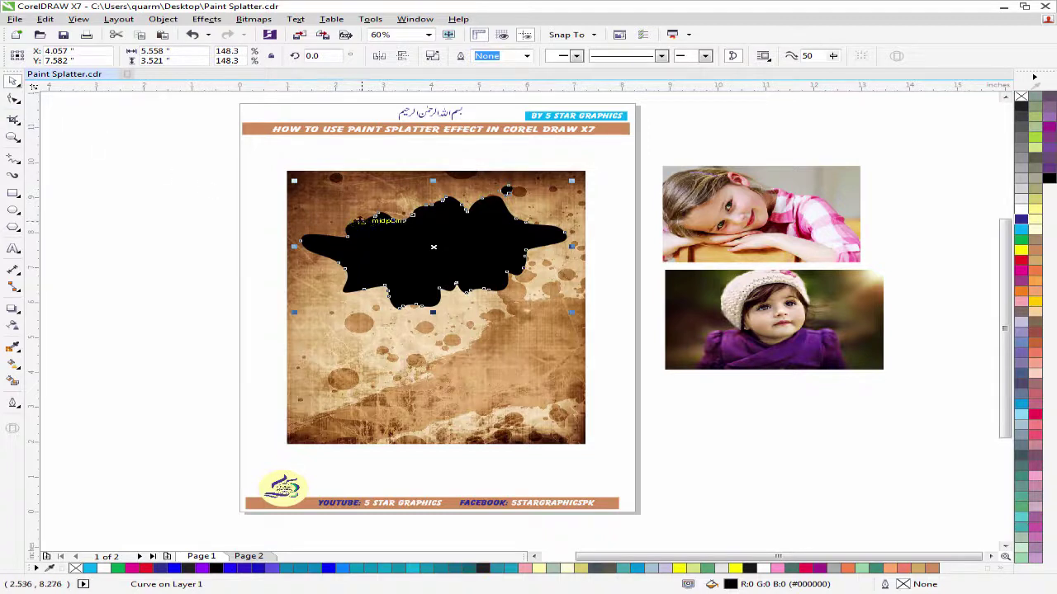
Step: Reshape the upper splatter's top edge into pointed spikes by moving its nodes, and widen the arm on its right end
left_click(13, 98)
left_click_drag(356, 221, 336, 198)
left_click_drag(393, 219, 431, 183)
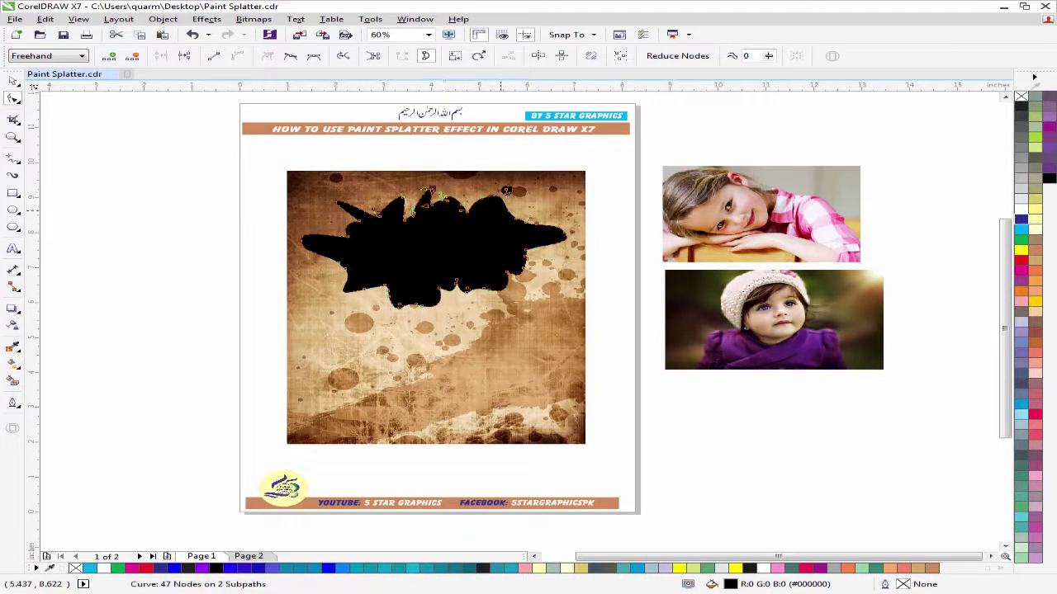
left_click_drag(518, 204, 492, 194)
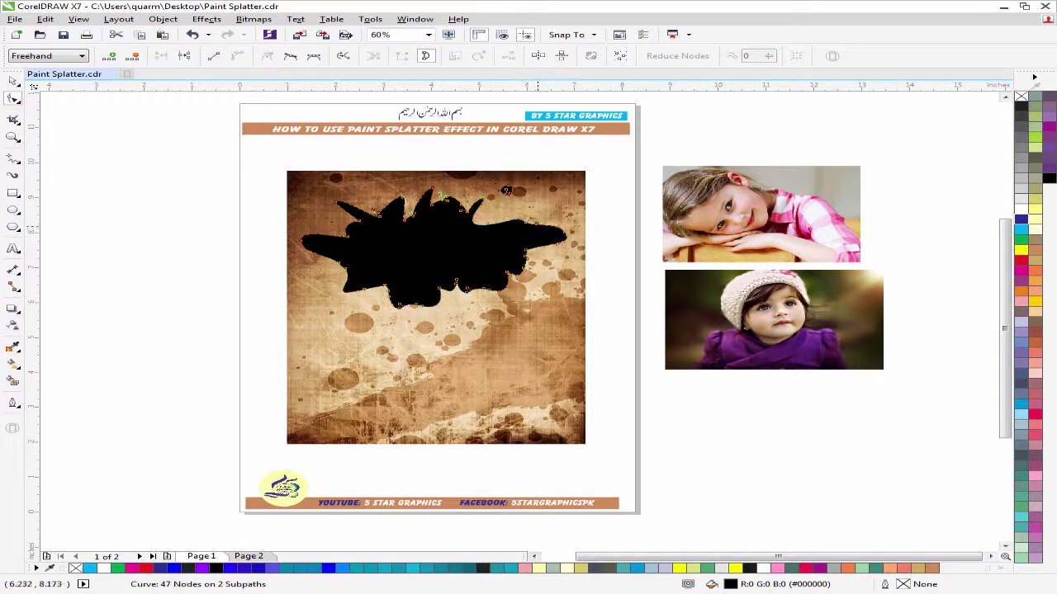
double_click(528, 223)
left_click_drag(529, 223, 523, 204)
mouse_move(551, 260)
left_mouse_down()
mouse_move(594, 260)
mouse_move(569, 262)
left_mouse_up()
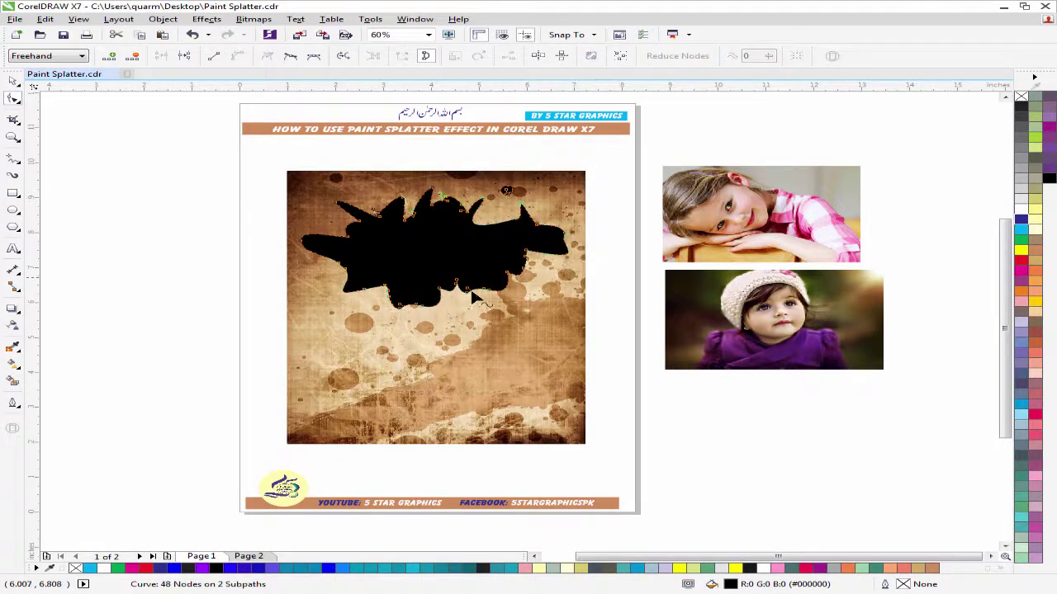
Step: Deepen the central notch in the upper splatter's lower edge and pull pointed tips out at its lower-left corners
left_click(450, 301)
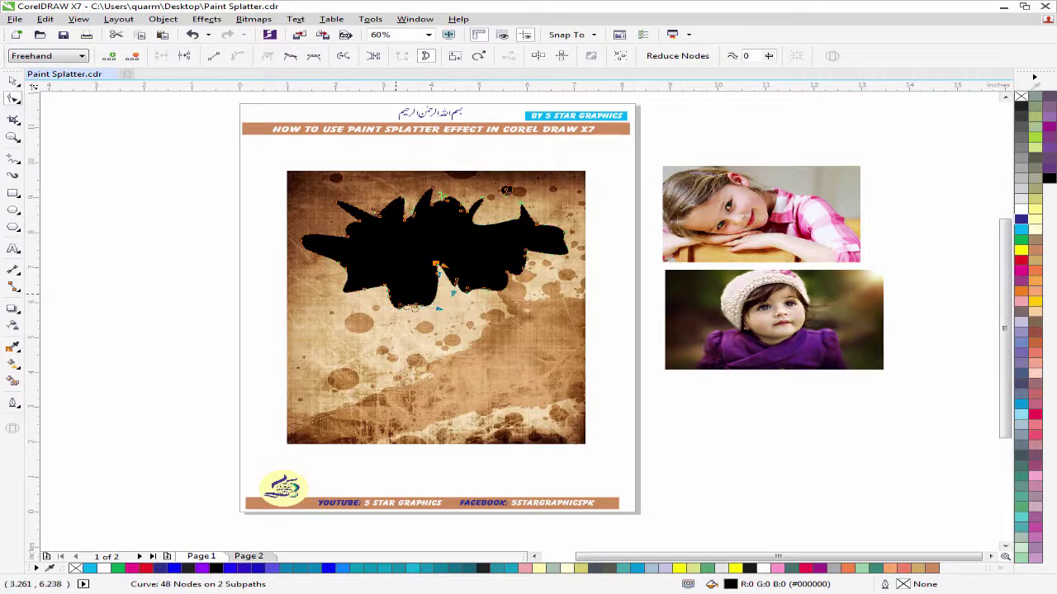
left_click_drag(384, 290, 353, 296)
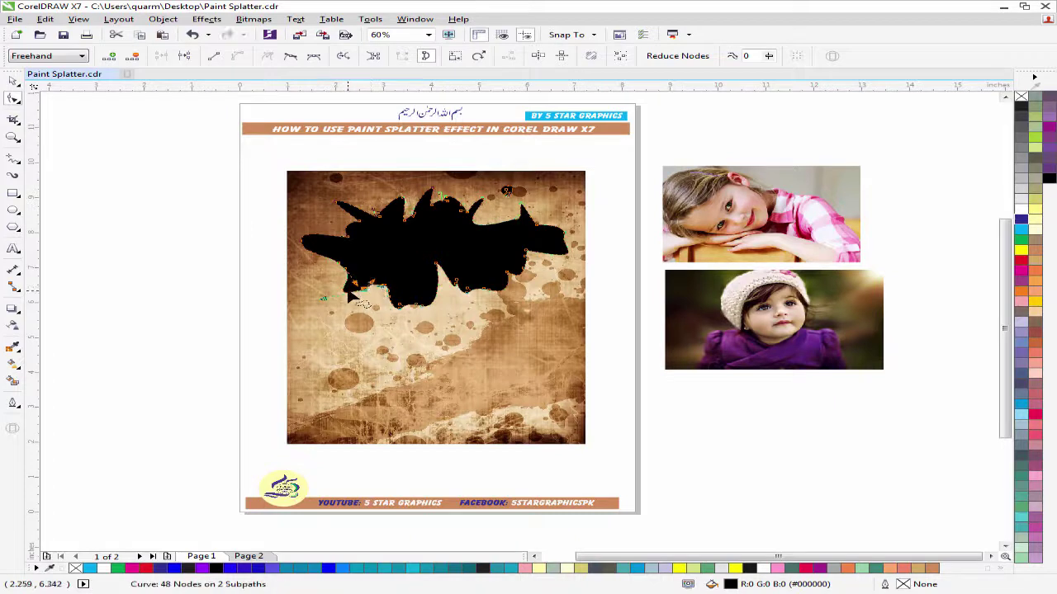
key("Escape")
left_click(347, 296)
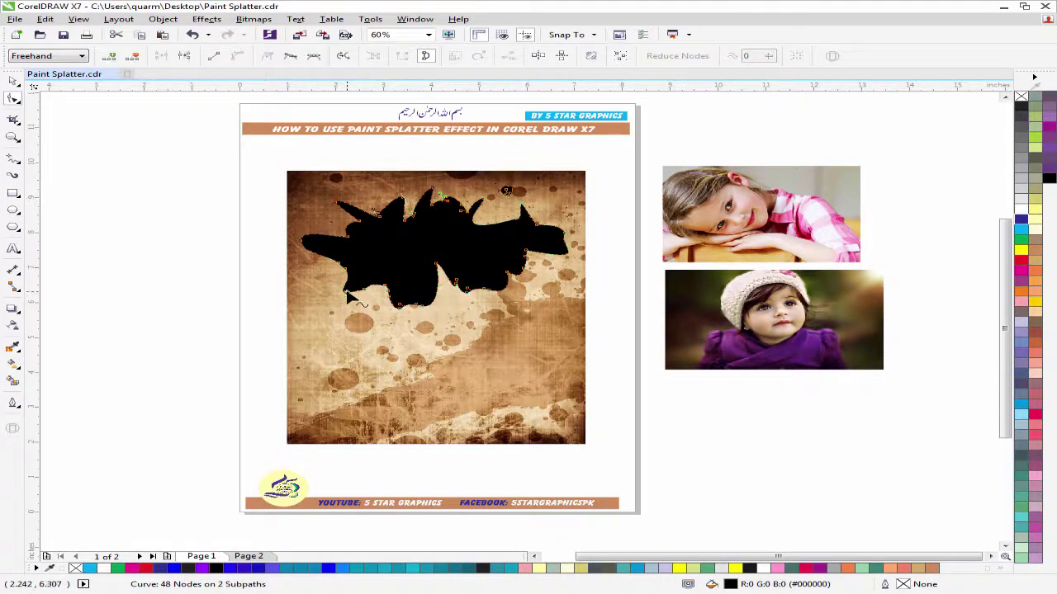
left_click_drag(347, 295, 335, 285)
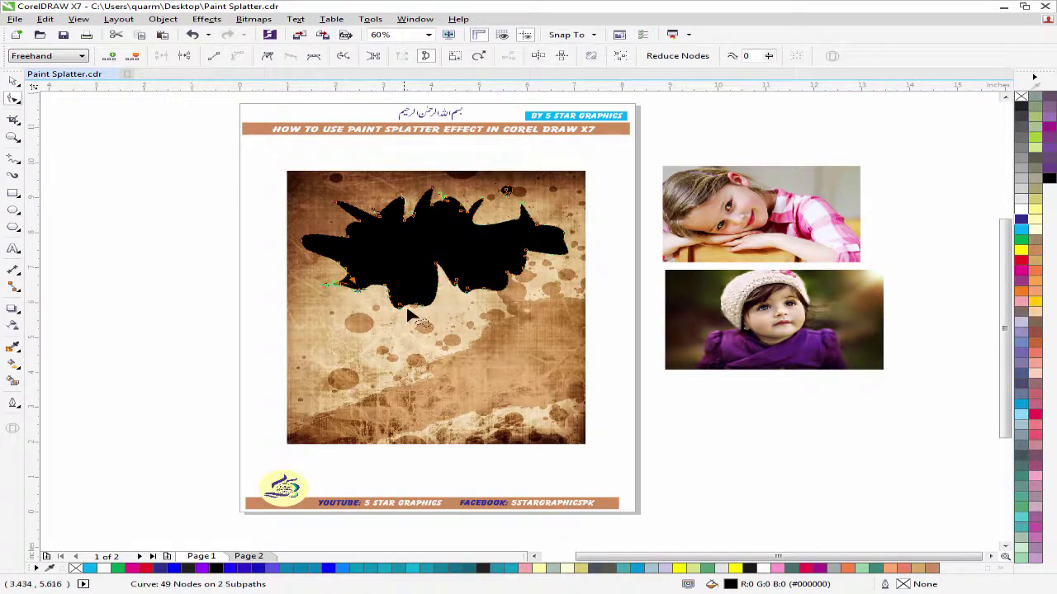
left_click(414, 304)
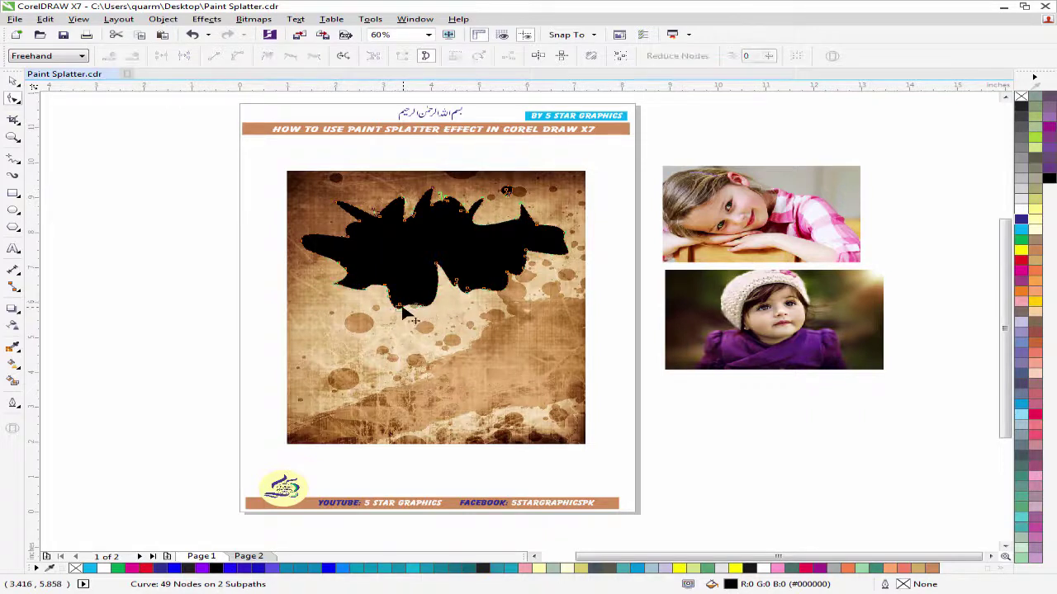
left_click_drag(401, 308, 376, 301)
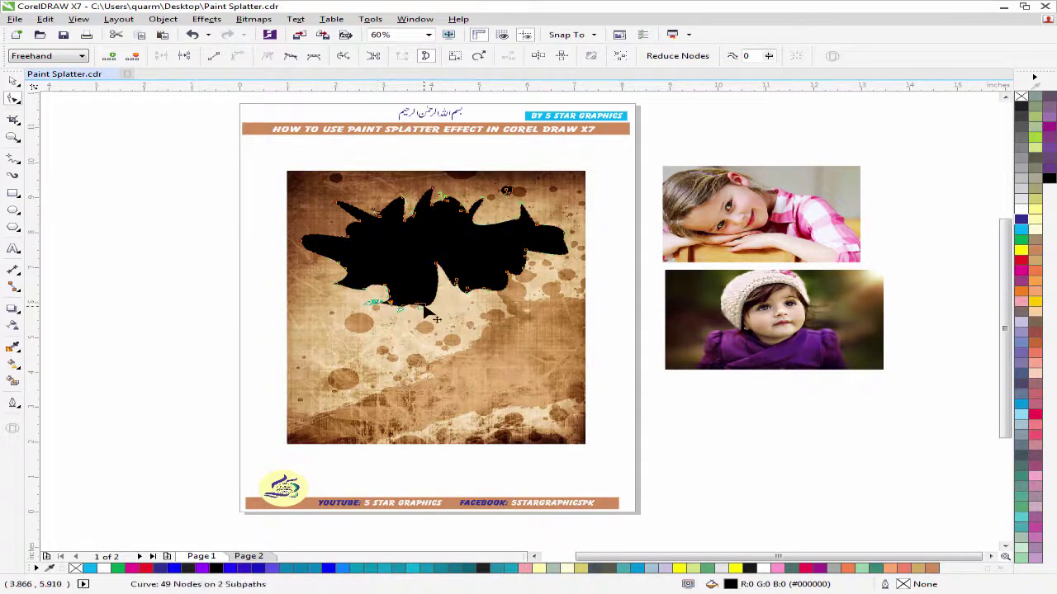
left_click_drag(435, 318, 449, 303)
key("ctrl+z")
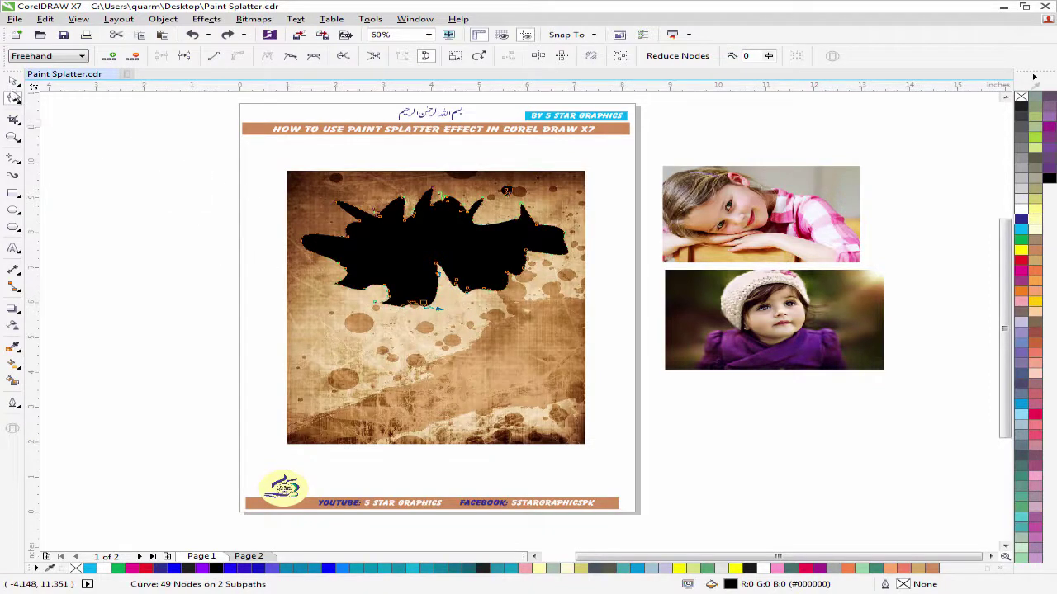
left_click(14, 81)
left_click(753, 388)
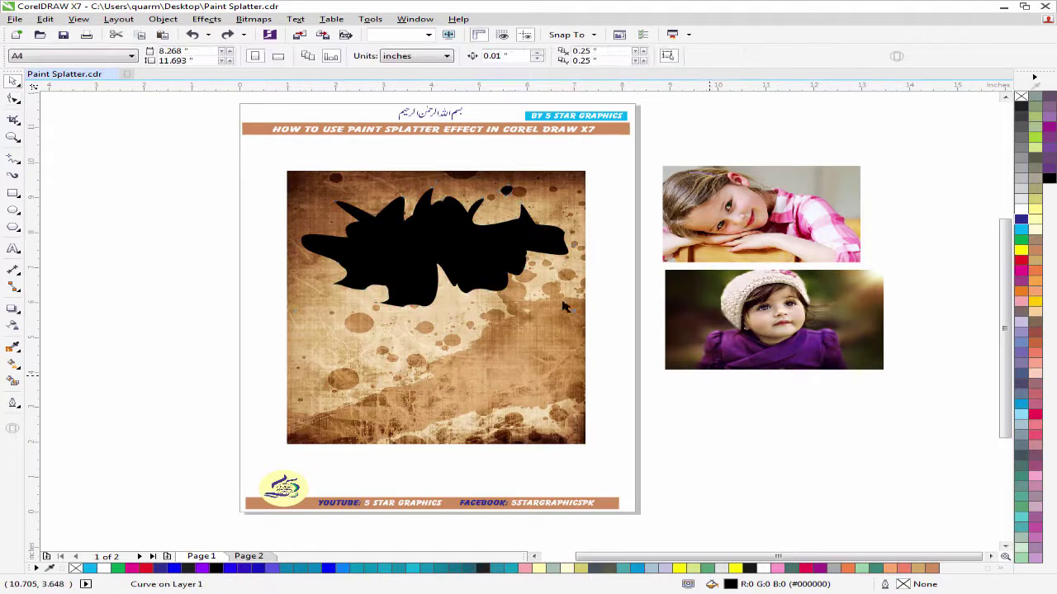
Step: Spray an Artistic Media stroke about 4.42 × 2.80 inches over the texture's lower half, using the sixth Splatter pattern, and shift it slightly down and right
left_click(14, 175)
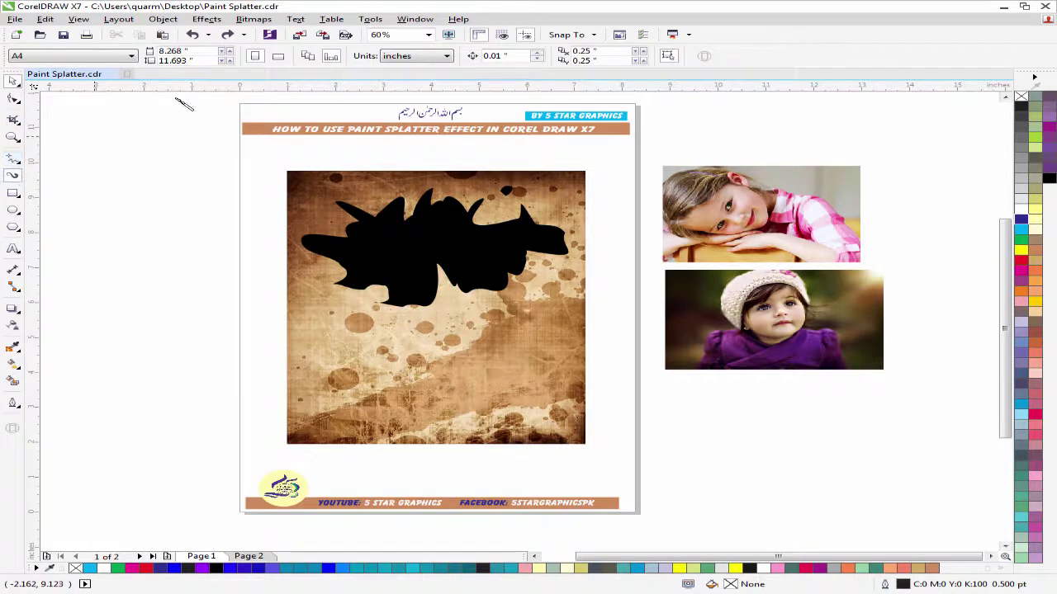
left_click(290, 58)
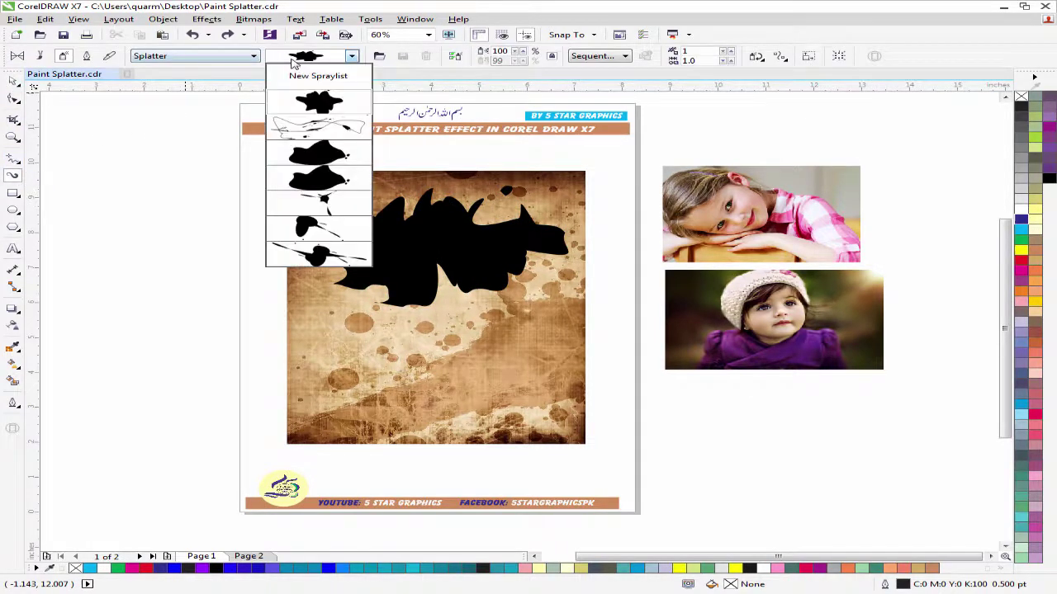
left_click(307, 229)
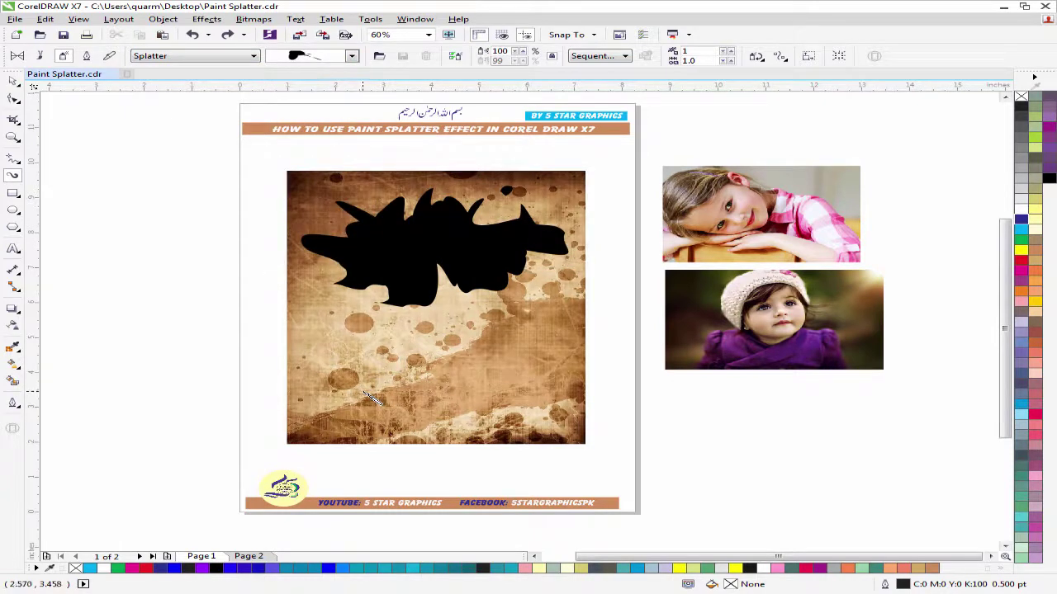
left_click_drag(462, 363, 402, 340)
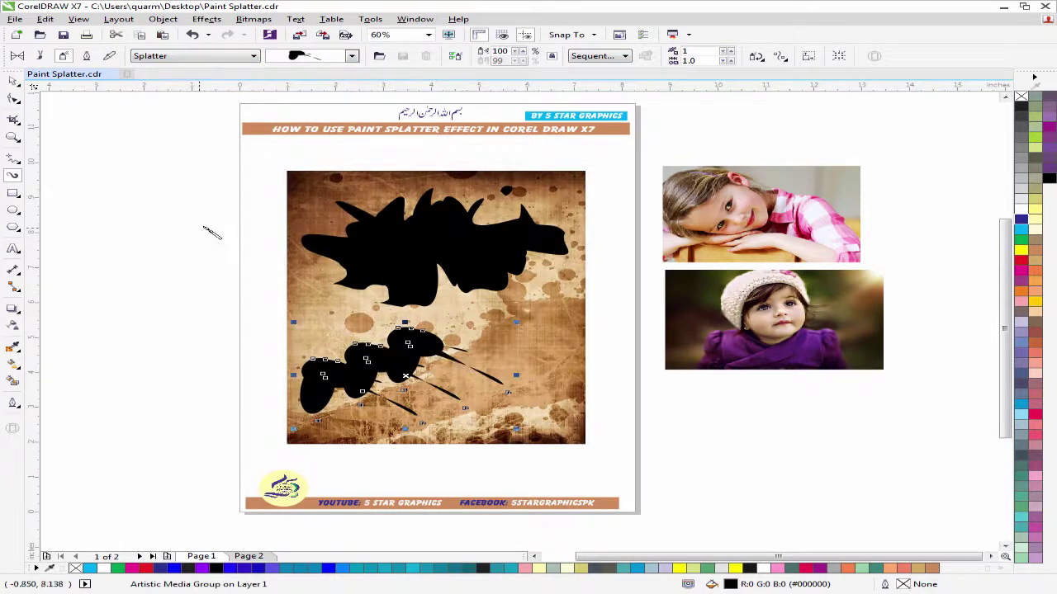
left_click(14, 82)
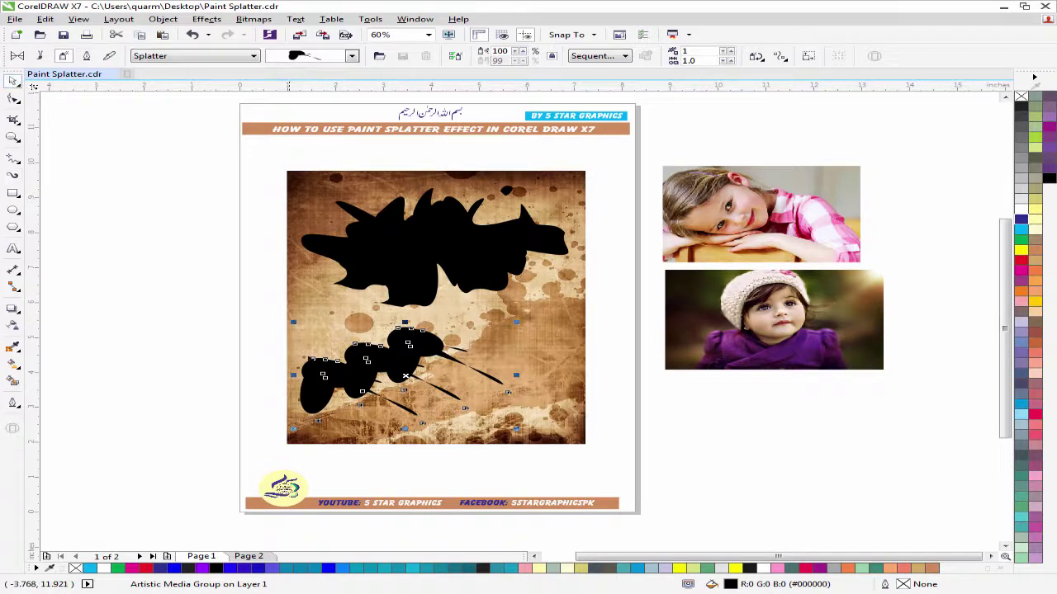
left_click_drag(376, 404, 379, 410)
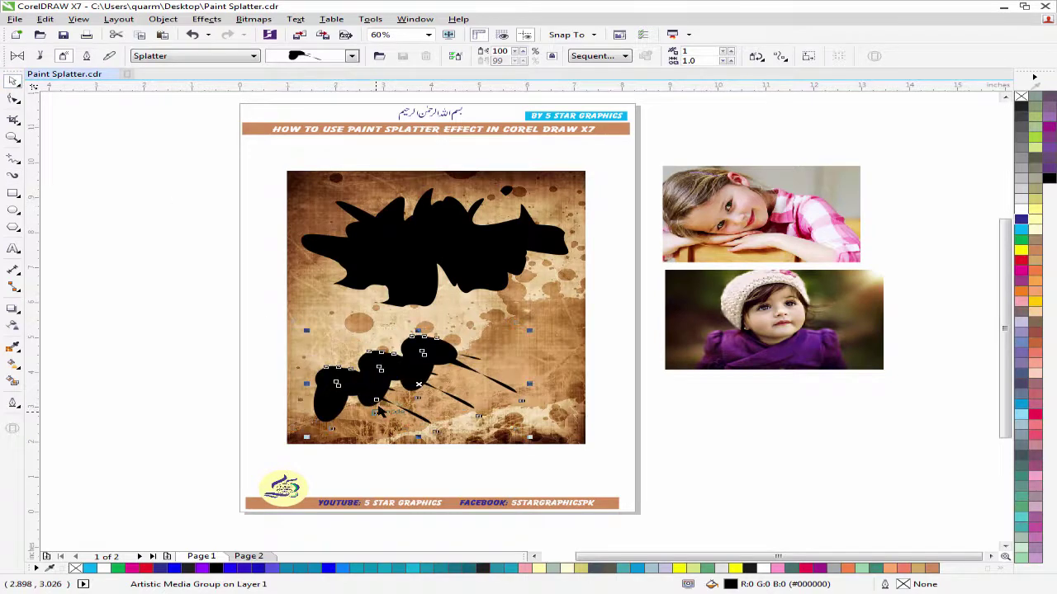
Step: Break the lower splatter's artistic media group apart and delete the thin stroke path it was sprayed along
left_click_drag(177, 292, 568, 478)
key("ctrl+k")
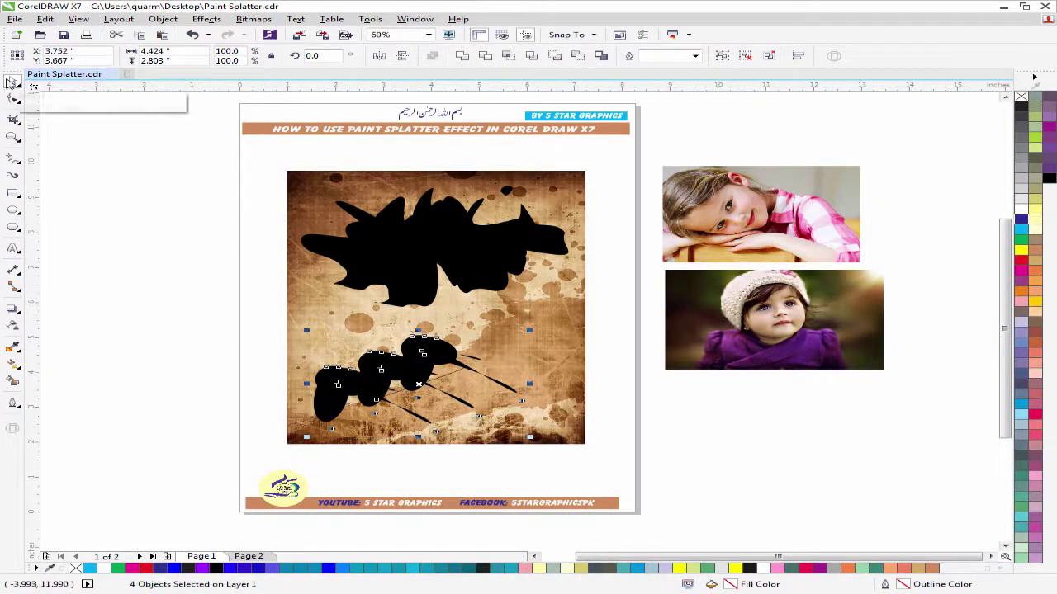
left_click(135, 196)
left_click(444, 381)
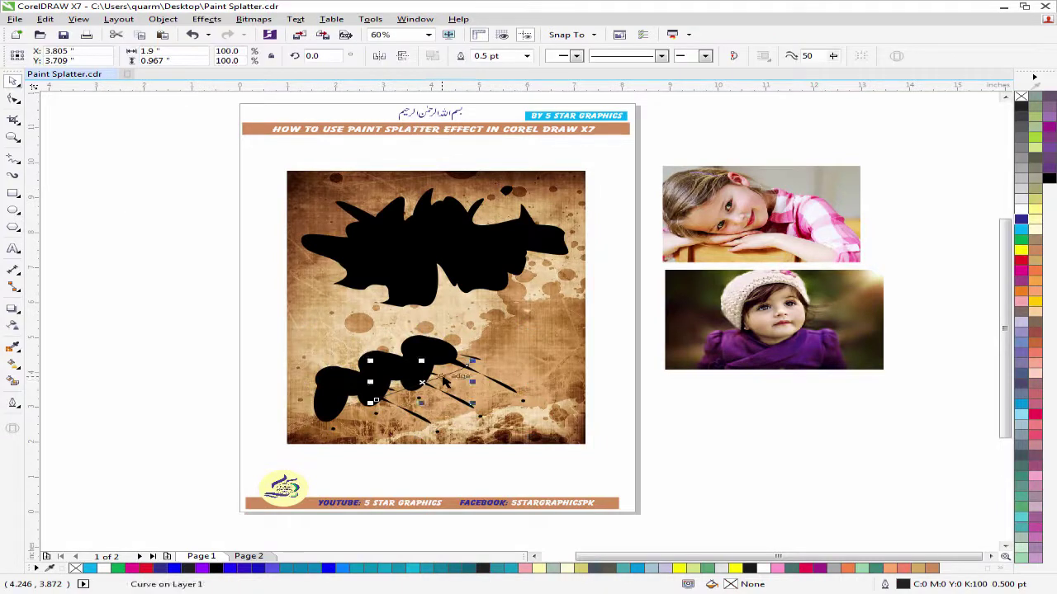
key("Escape")
Step: Weld all pieces of the lower splatter into a single curve
left_click_drag(227, 324, 529, 446)
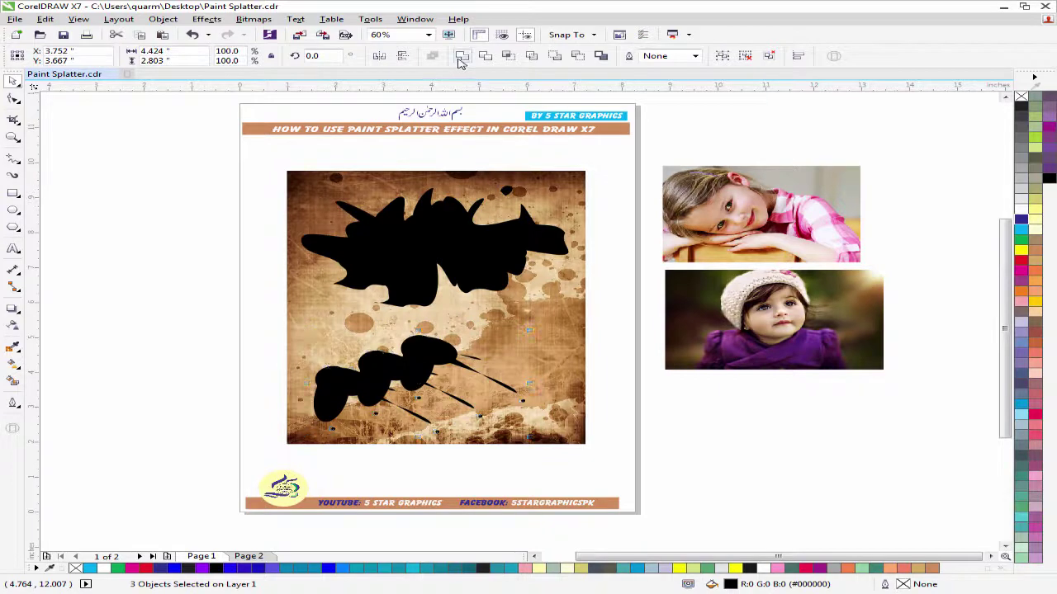
left_click(462, 55)
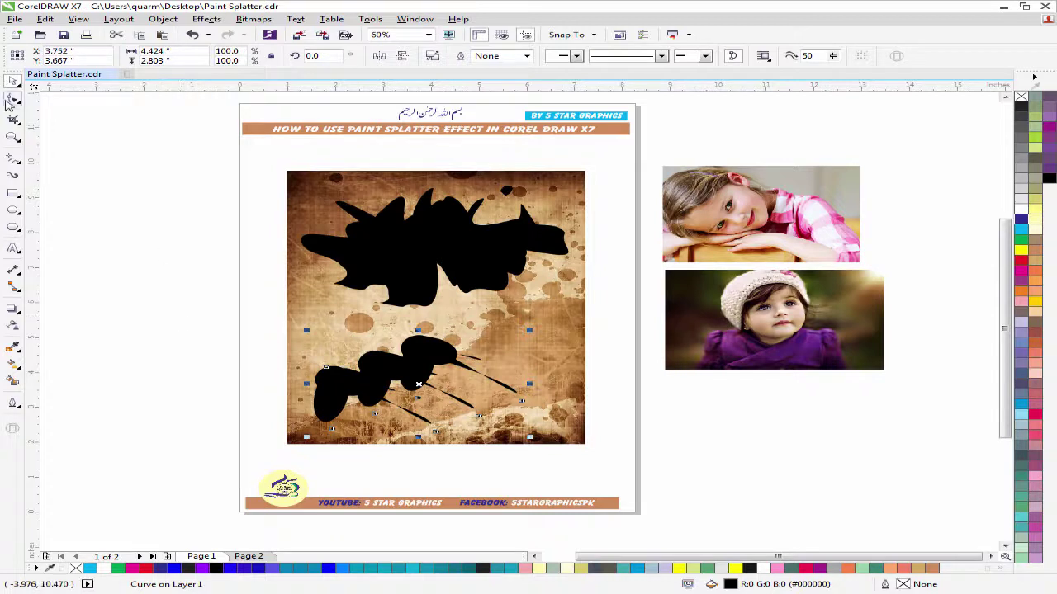
Step: Reshape the lower splatter's upper edge by moving its nodes, pulling its rounded blots into pointed tips and filling out the left blot
left_click(13, 98)
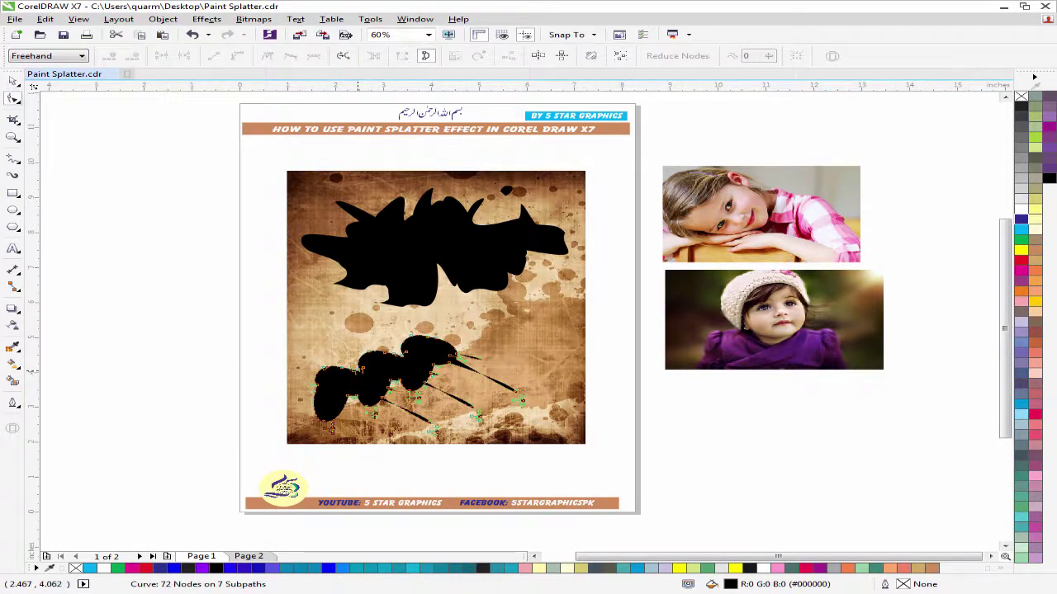
left_click(341, 354)
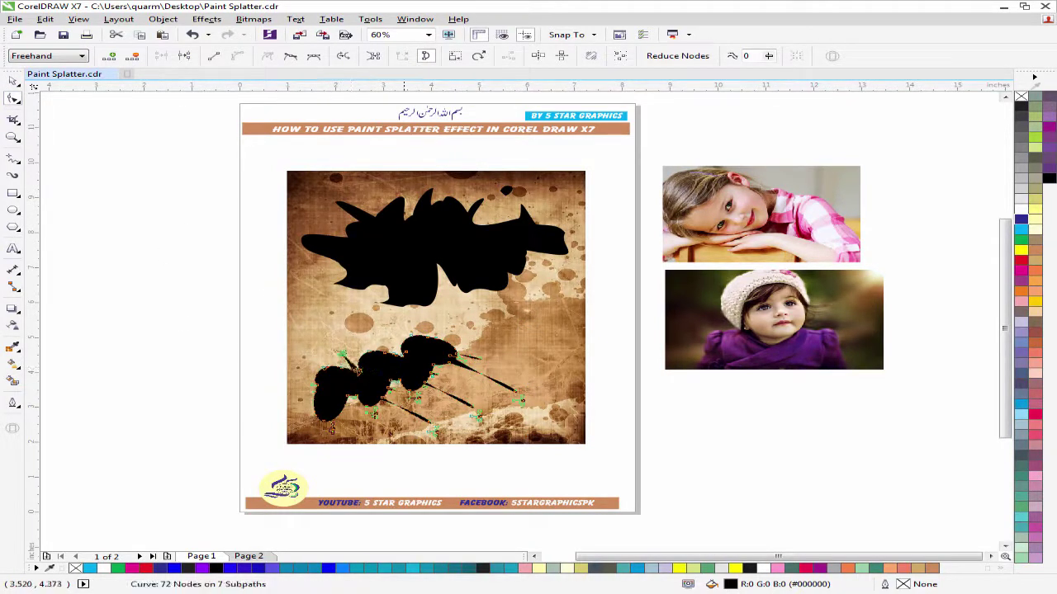
left_click(412, 393)
left_click_drag(403, 351, 373, 337)
left_click_drag(324, 371, 297, 355)
left_click(299, 356)
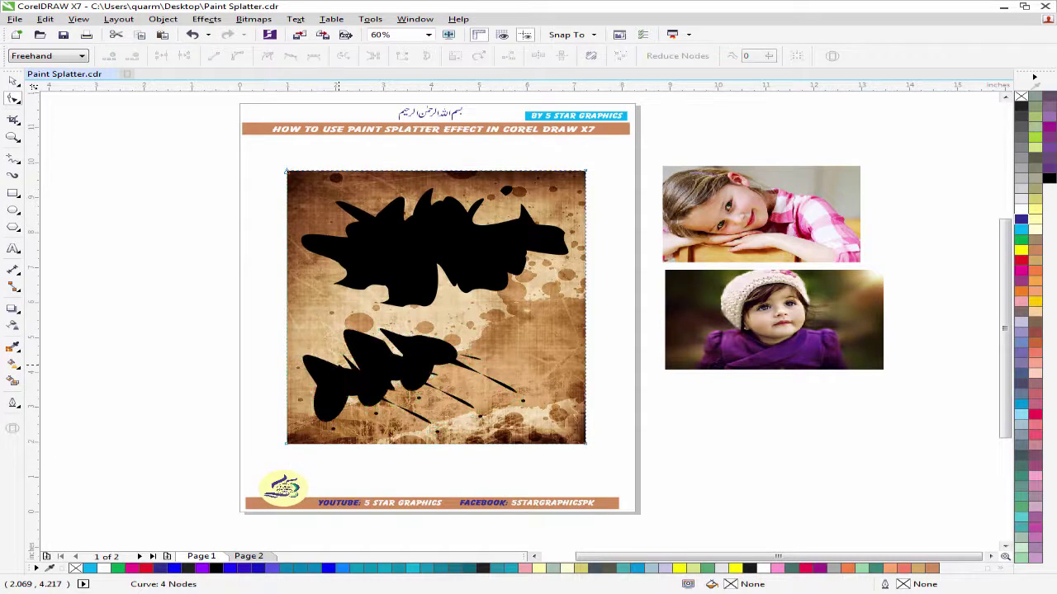
left_click(338, 366)
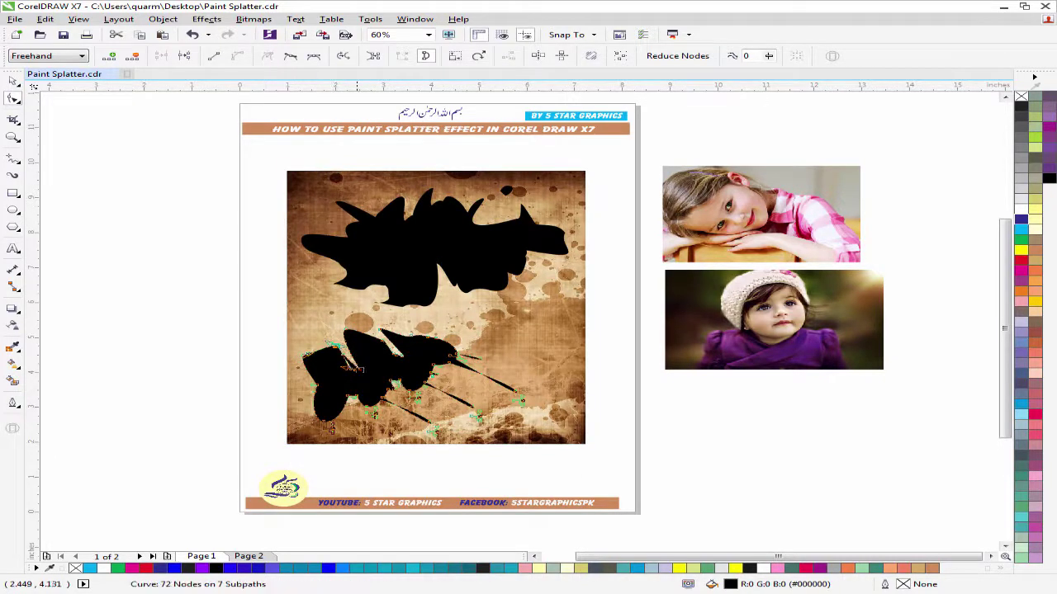
left_click_drag(352, 371, 361, 348)
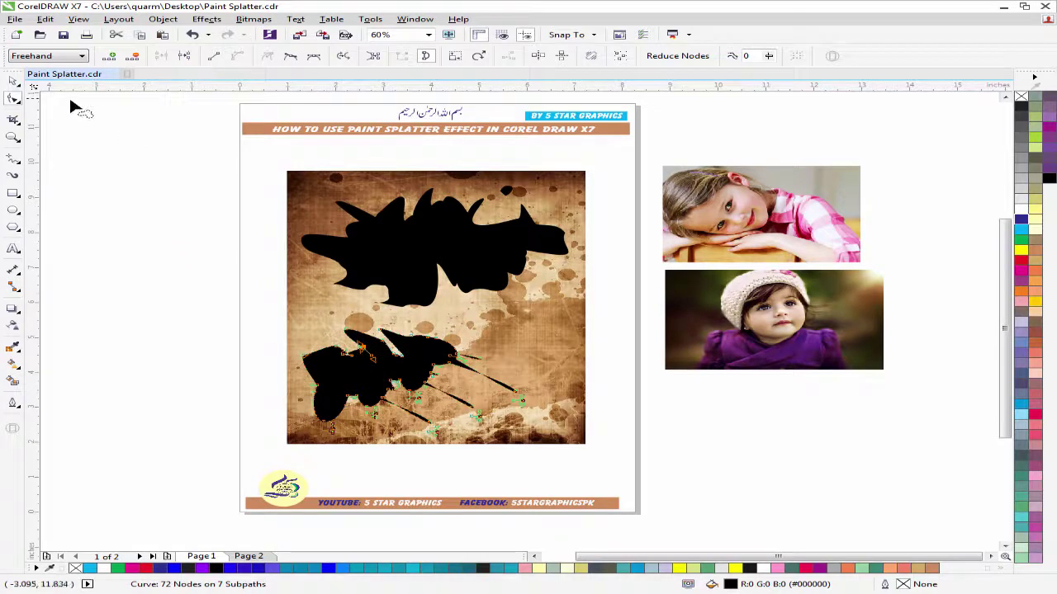
left_click(14, 85)
left_click(87, 158)
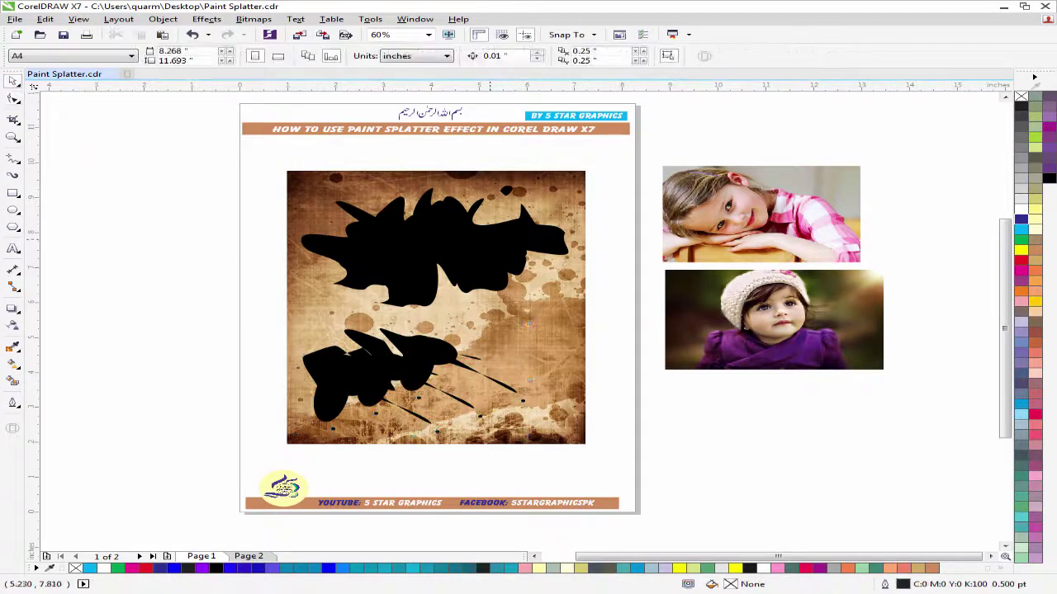
Step: PowerClip the photo of the girl in the pink checked shirt inside the upper splatter
left_click(689, 222)
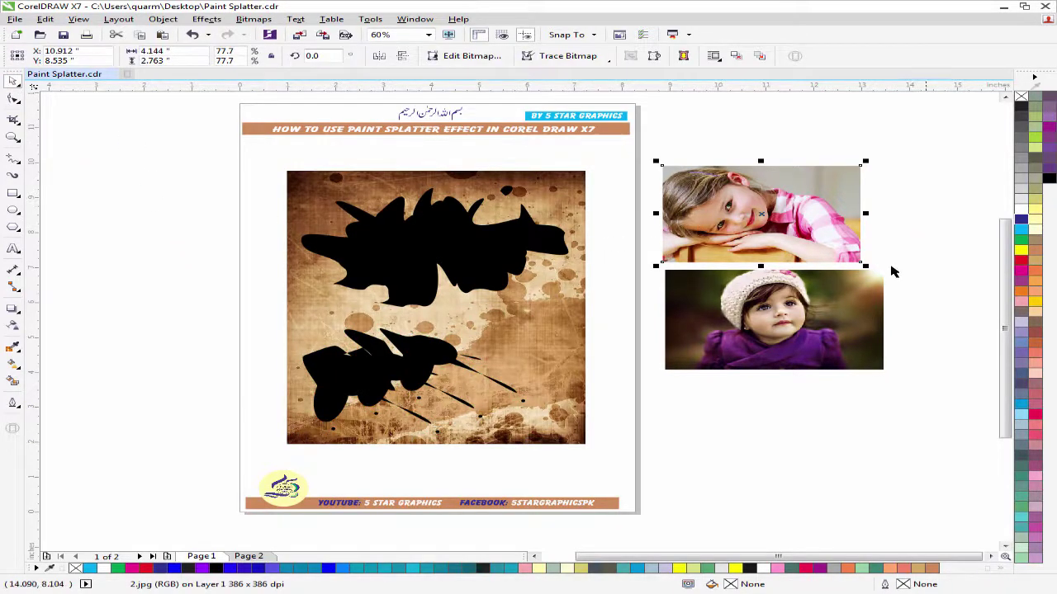
left_click(162, 18)
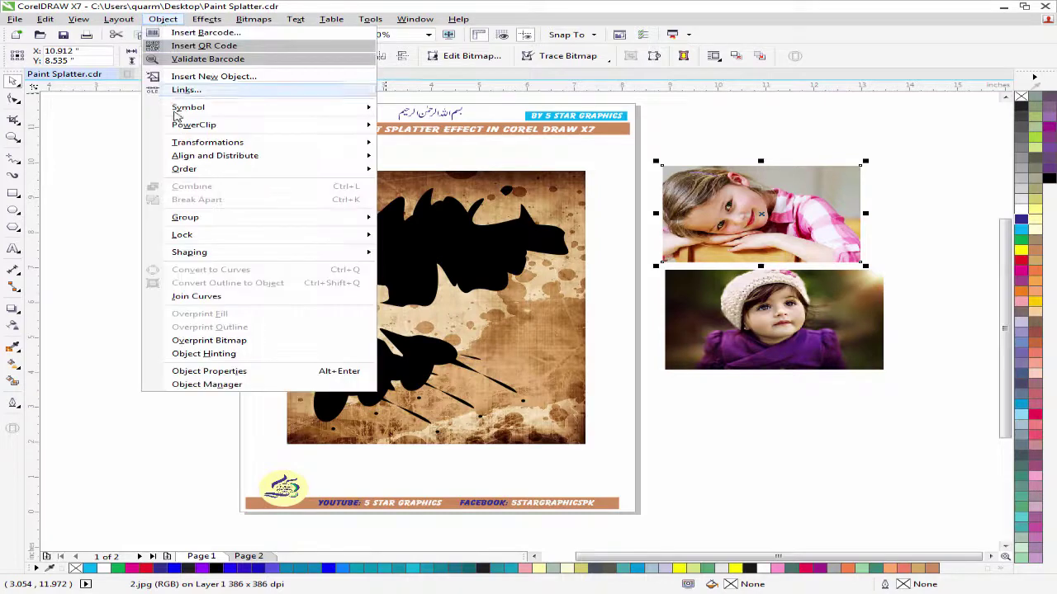
mouse_move(174, 131)
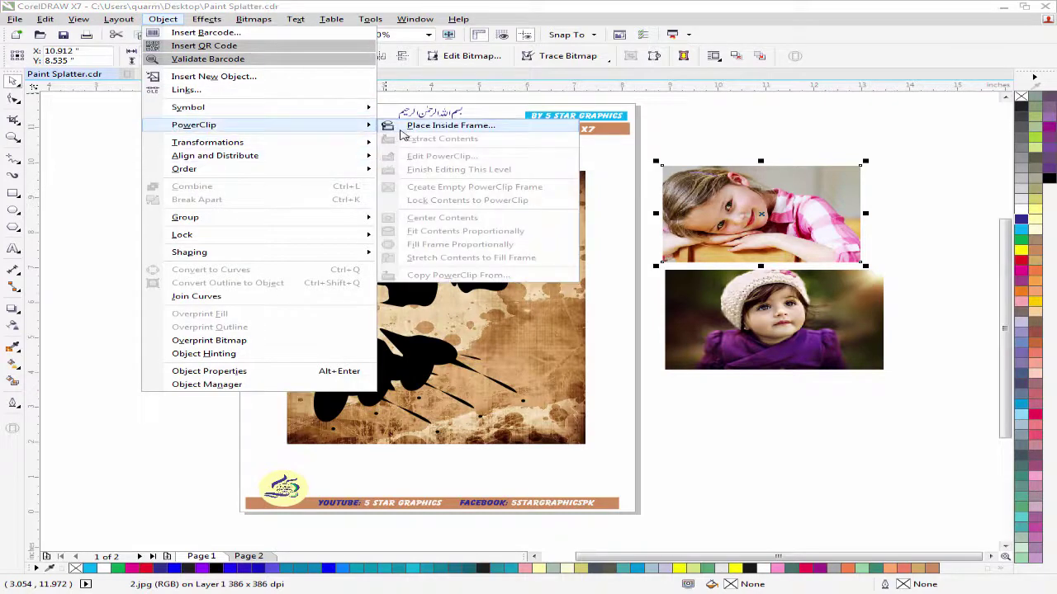
left_click(405, 129)
left_click(328, 249)
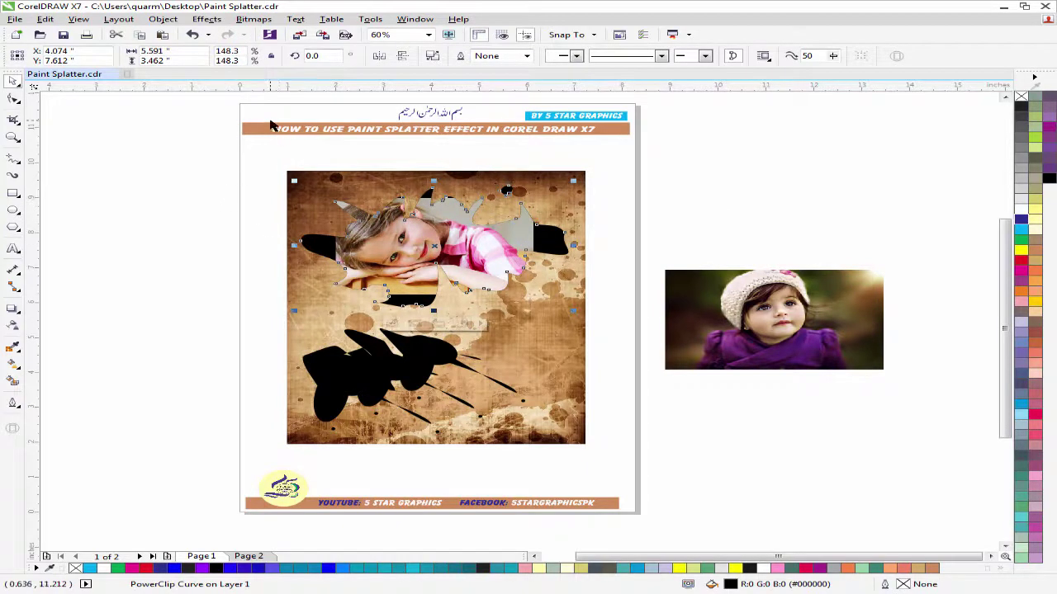
Step: Edit the upper splatter's PowerClip contents and enlarge the girl's photo to about 92.5%, extending it down and right
left_click(163, 19)
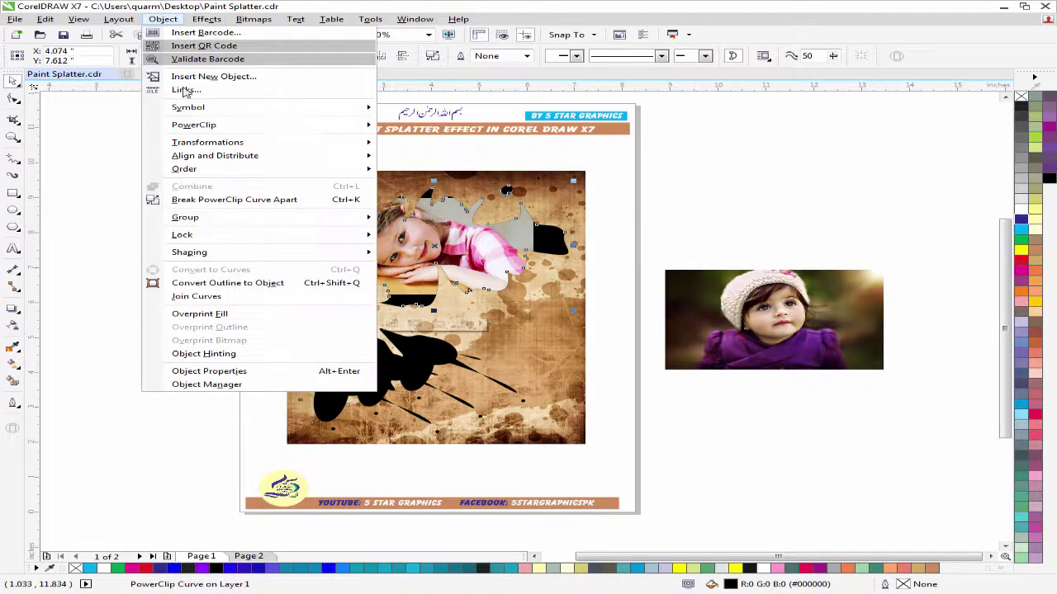
mouse_move(206, 125)
left_click(439, 156)
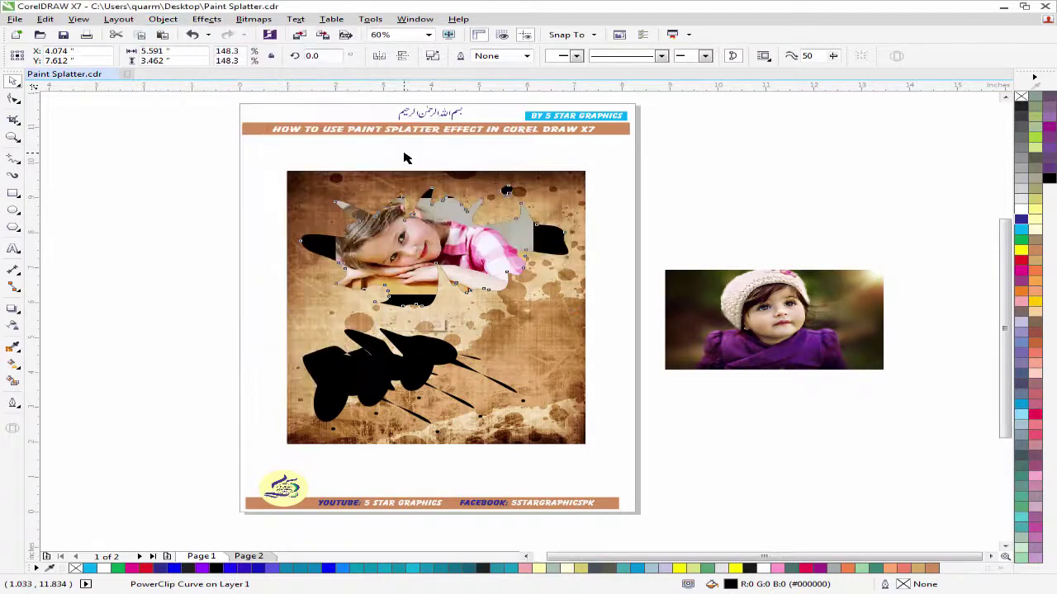
left_click(473, 219)
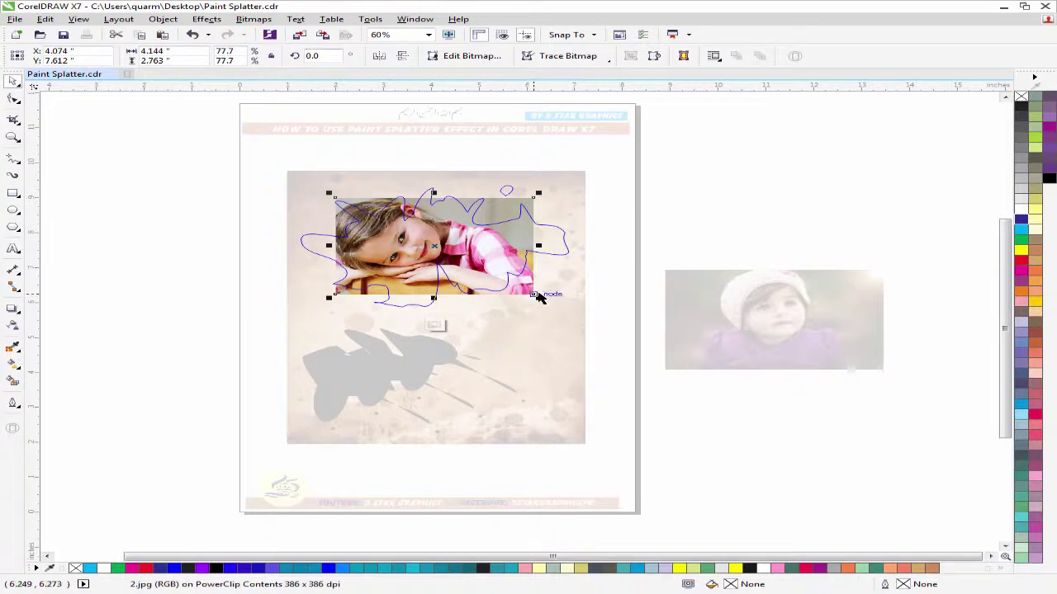
left_click_drag(538, 298, 616, 321)
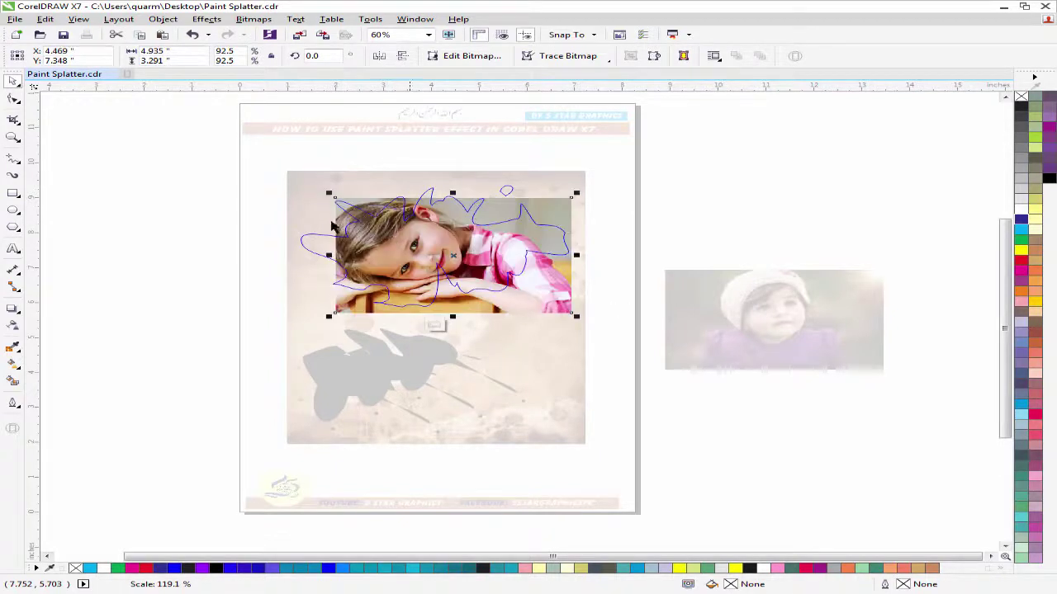
Step: Enlarge the girl's photo to about 114.1% and reposition it so it covers the upper splatter's outline
left_click_drag(329, 193, 323, 190)
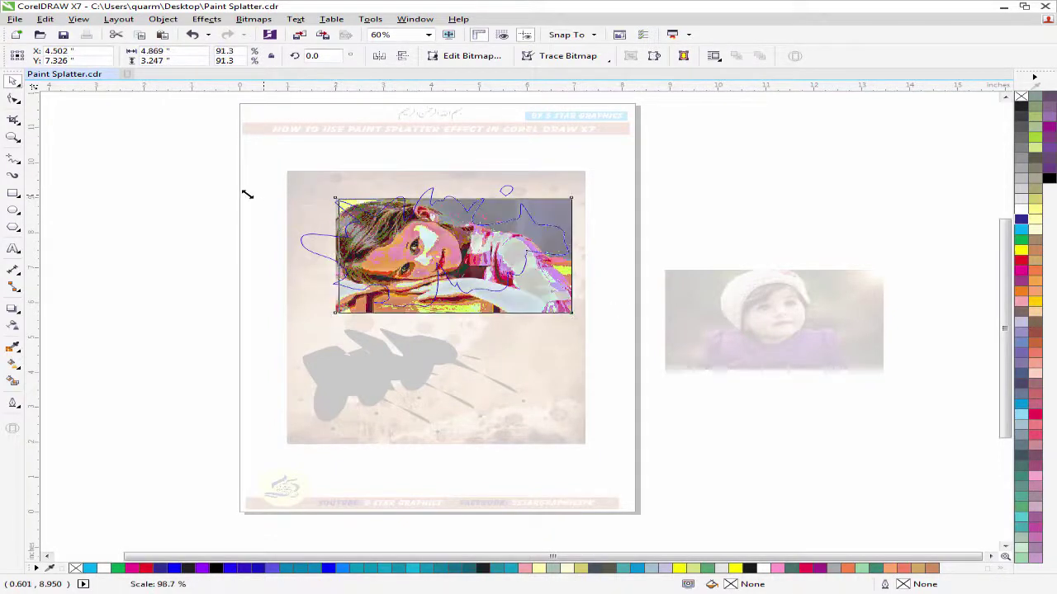
left_click_drag(242, 176, 144, 170)
left_click(335, 203)
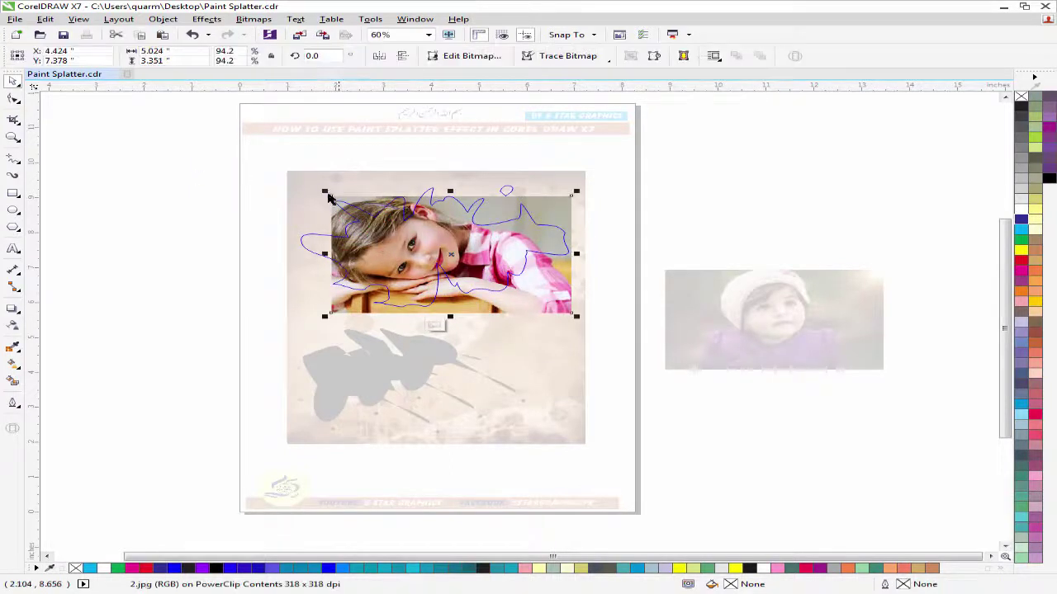
left_click_drag(330, 197, 260, 165)
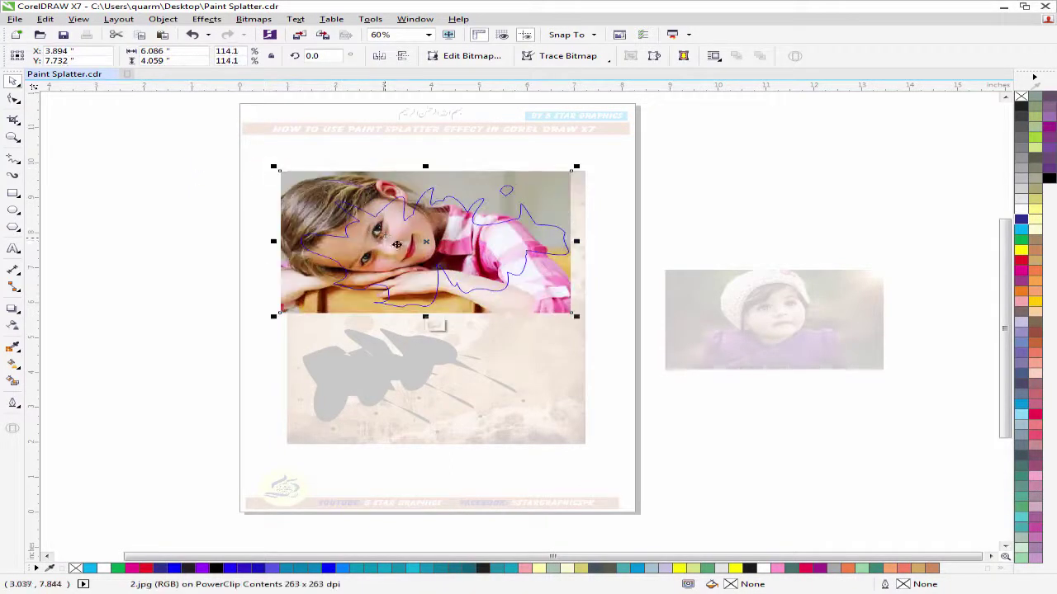
left_click_drag(273, 234, 293, 252)
left_click_drag(404, 254, 410, 260)
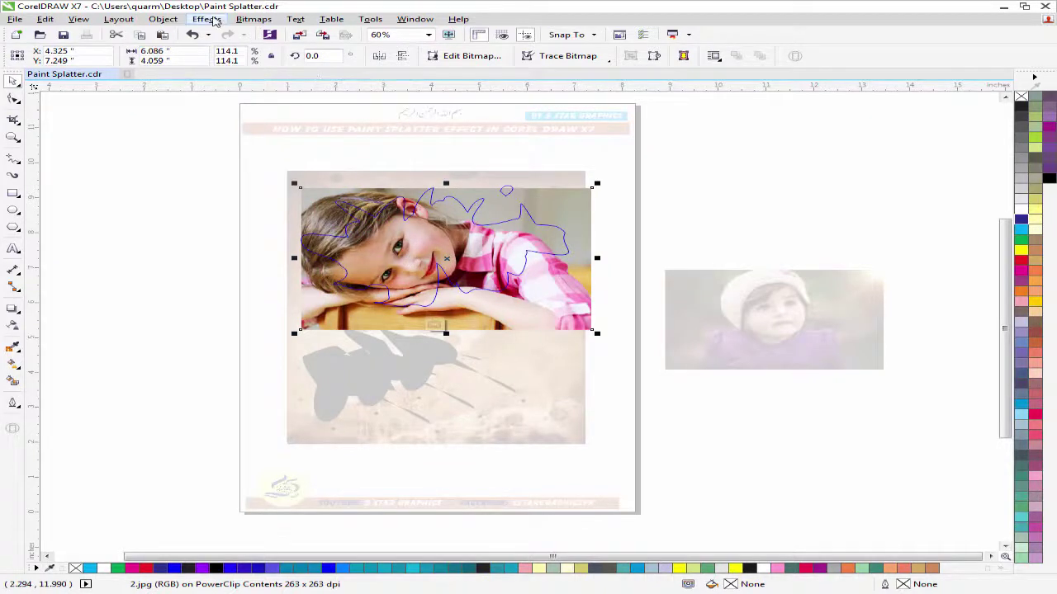
Step: Finish editing the upper splatter's PowerClip contents
left_click(206, 19)
left_click(207, 19)
left_click(165, 19)
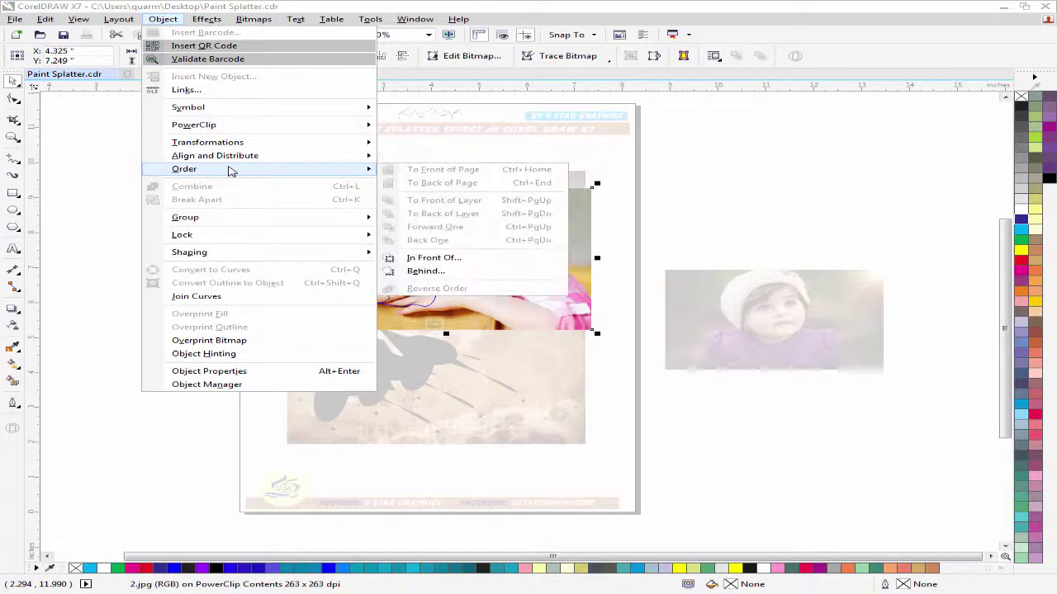
mouse_move(345, 130)
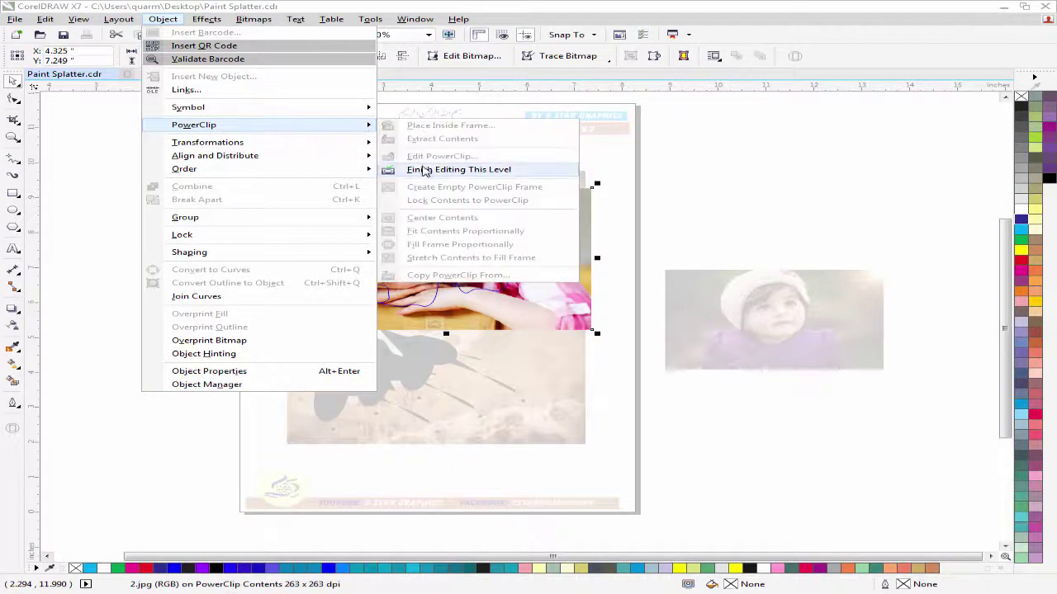
left_click(426, 170)
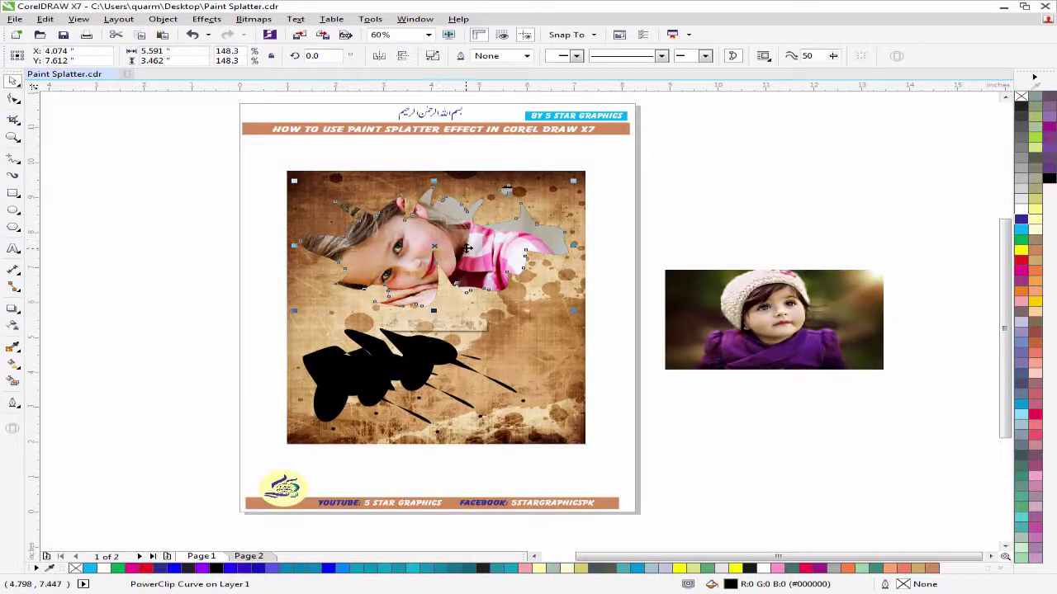
Step: PowerClip the photo of the girl in the knitted hat inside the lower splatter
left_click_drag(698, 289, 764, 365)
left_click(154, 21)
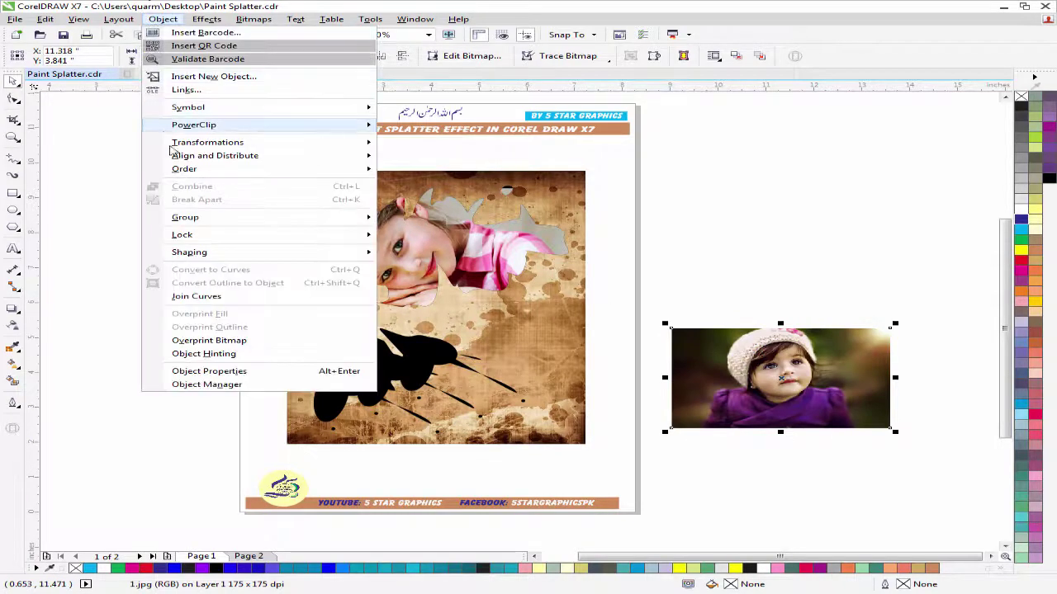
mouse_move(205, 128)
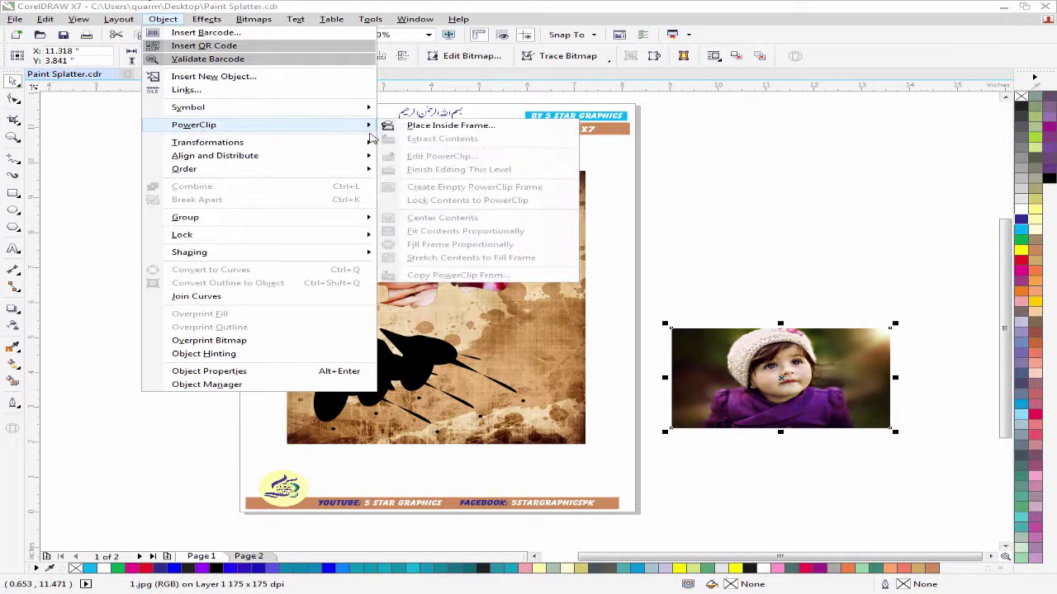
left_click(450, 128)
left_click(333, 370)
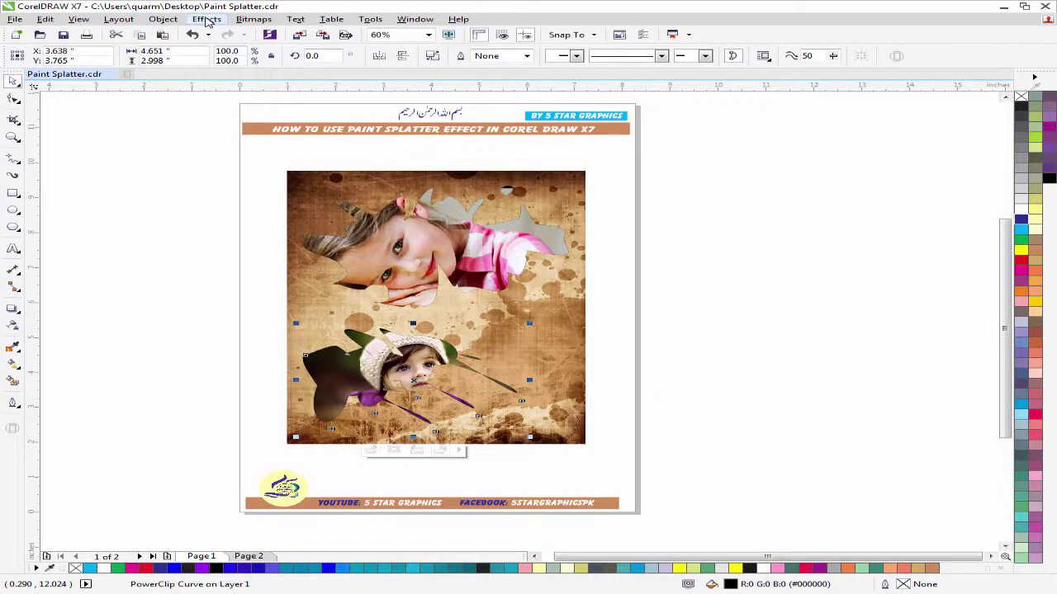
Step: Edit the lower splatter's PowerClip contents, shifting the girl's photo left and stretching its width to about 5.07 inches
left_click(207, 19)
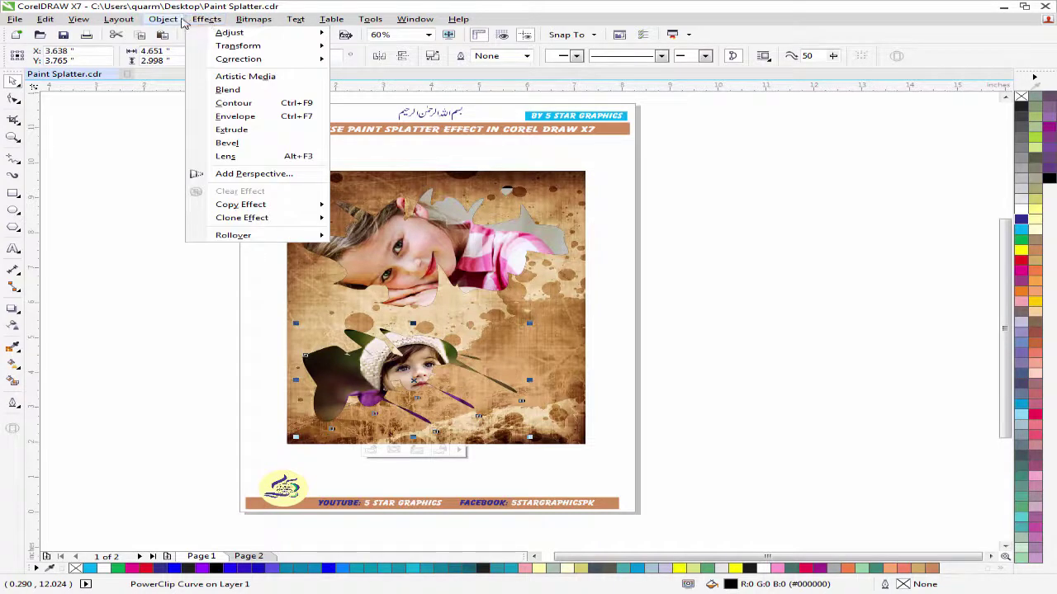
mouse_move(163, 19)
mouse_move(199, 127)
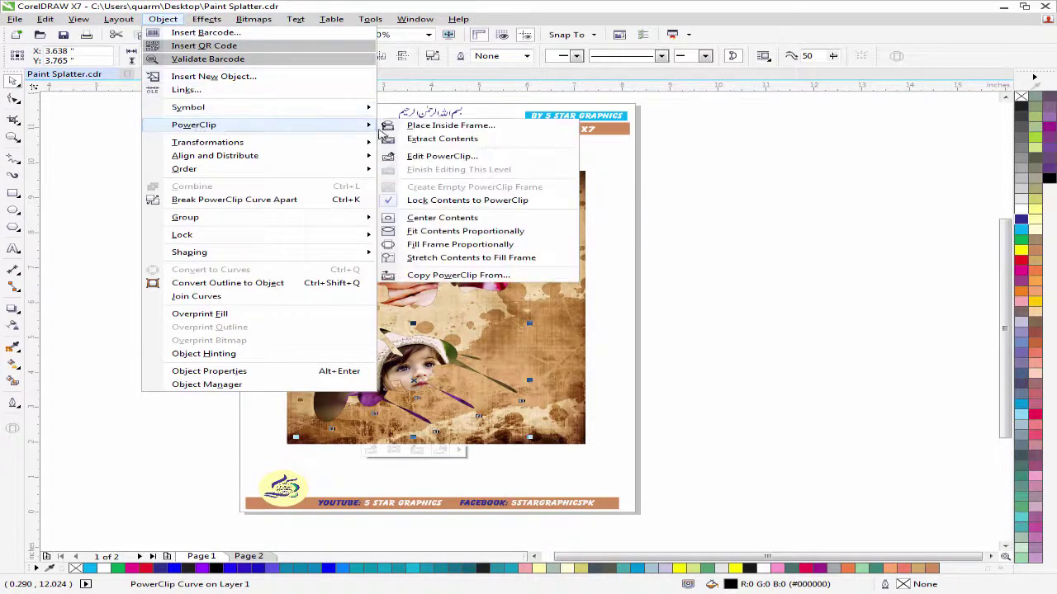
left_click(413, 157)
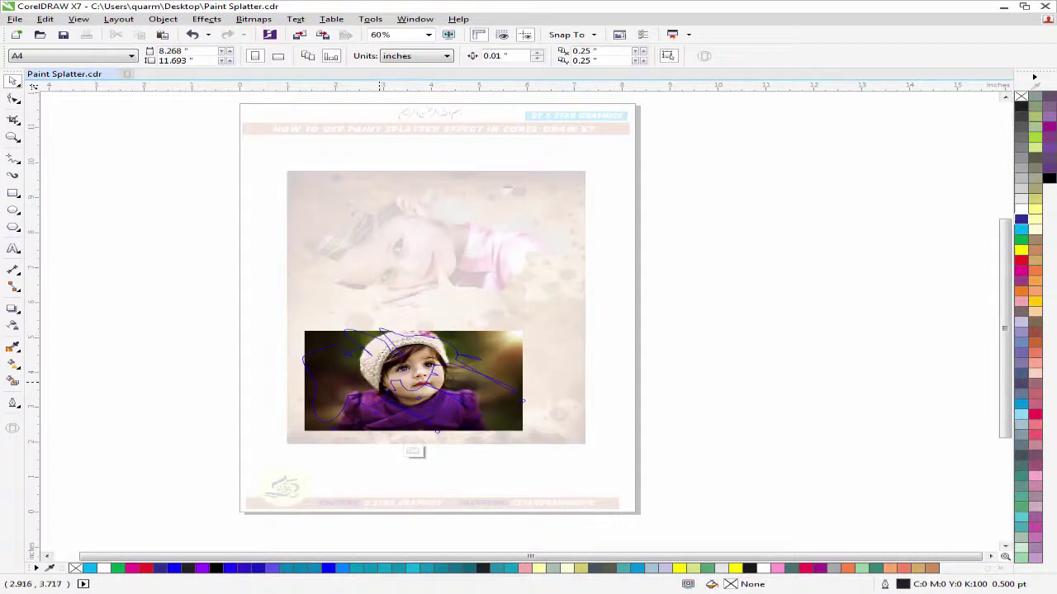
mouse_move(380, 376)
left_mouse_down()
mouse_move(363, 376)
mouse_move(377, 383)
left_mouse_up()
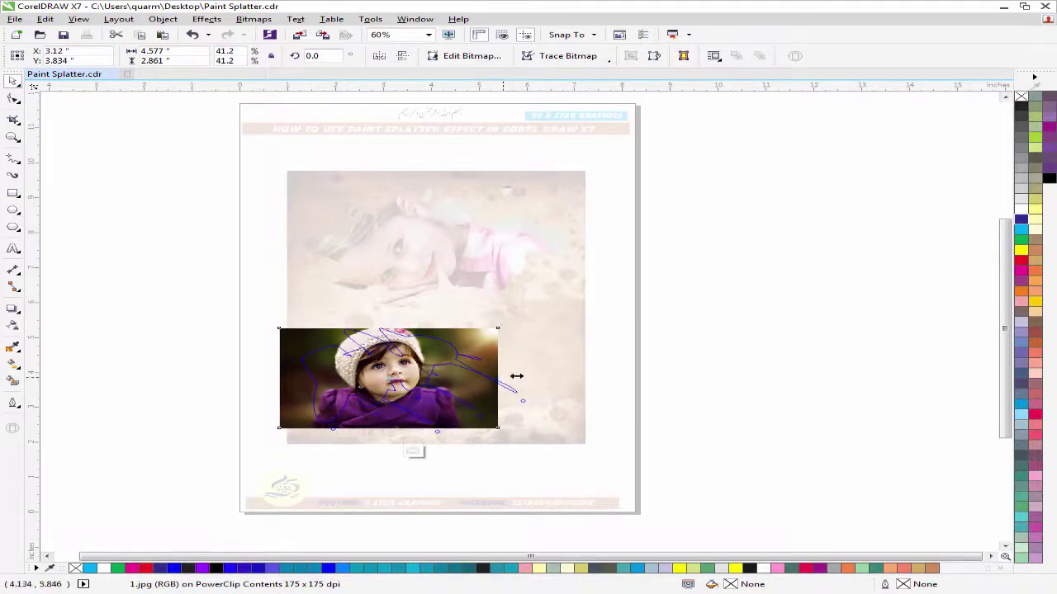
left_click_drag(504, 377, 528, 381)
left_click_drag(415, 374, 421, 365)
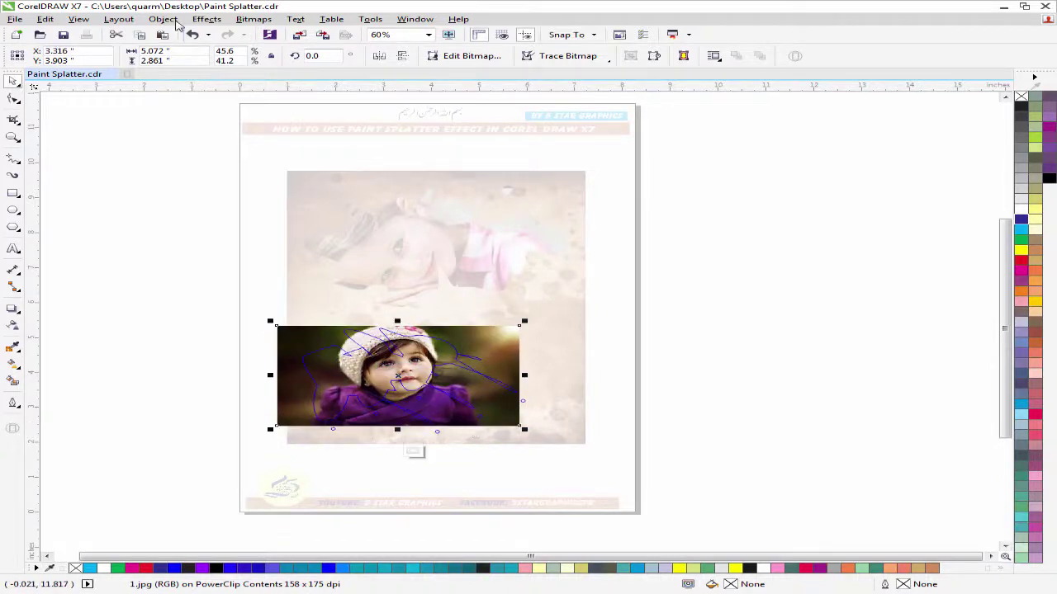
Step: Finish editing the lower splatter's PowerClip contents and deselect it
left_click(172, 20)
mouse_move(238, 131)
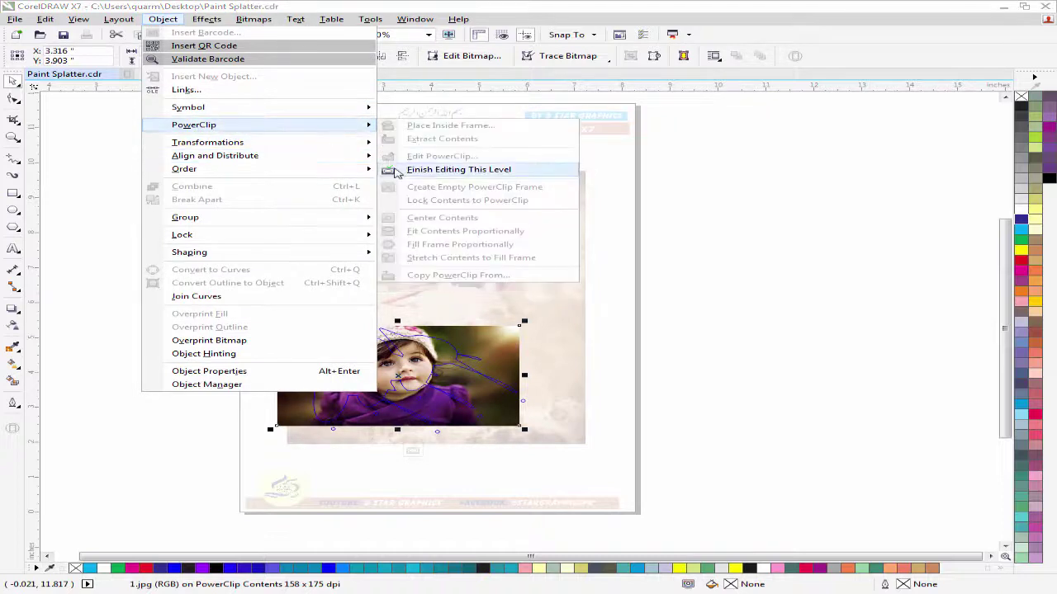
left_click(446, 169)
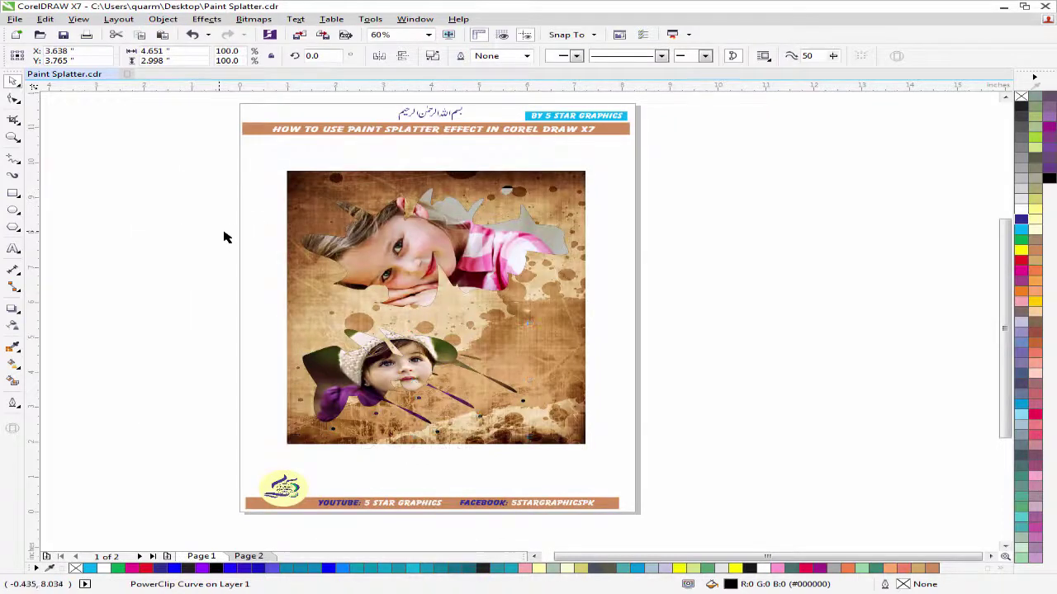
left_click(244, 220)
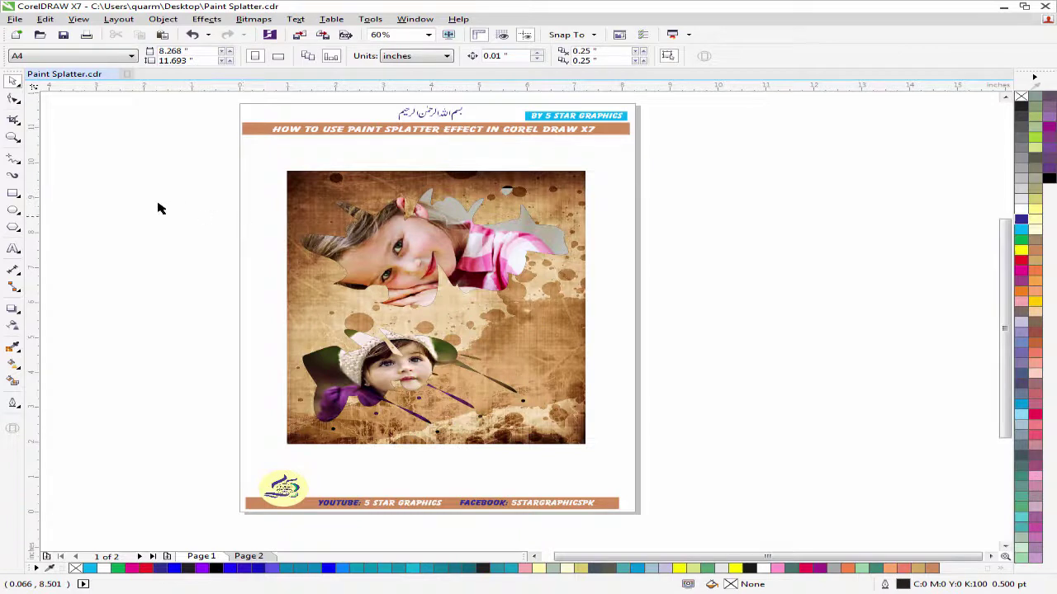
key("z")
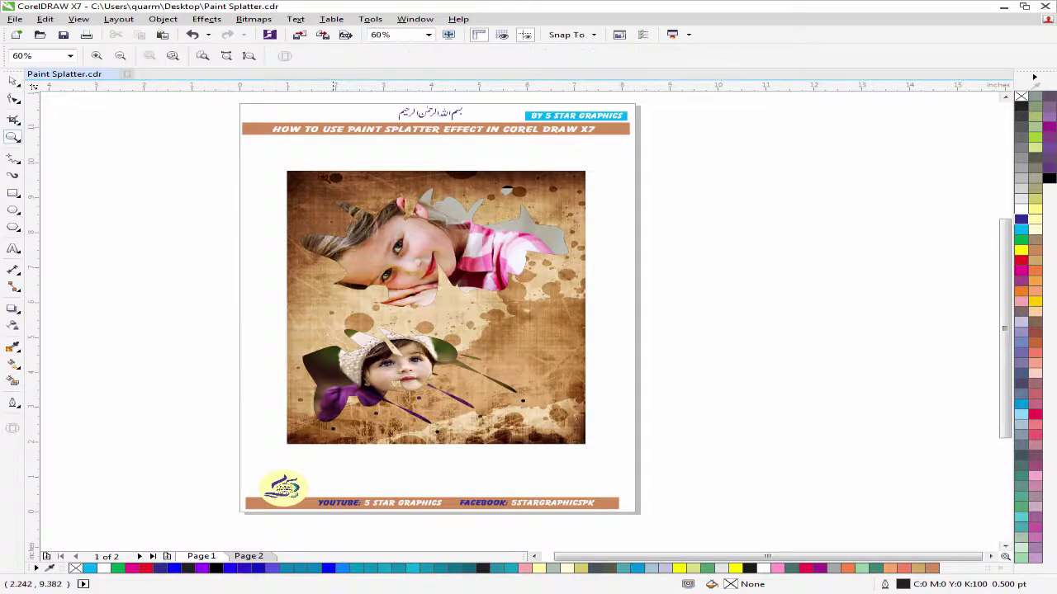
left_click_drag(320, 209, 515, 367)
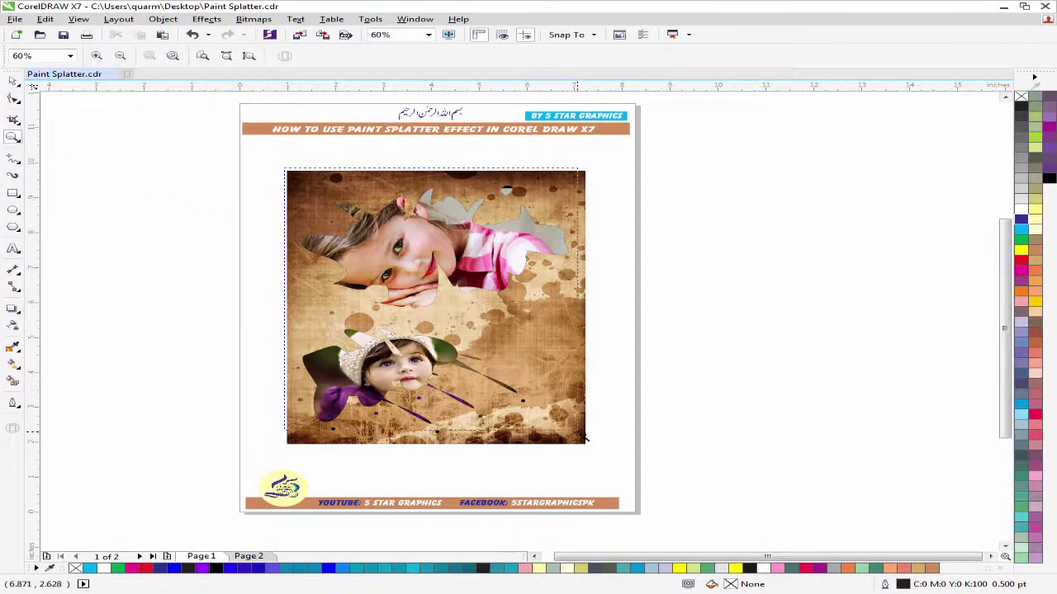
left_click_drag(584, 438, 595, 444)
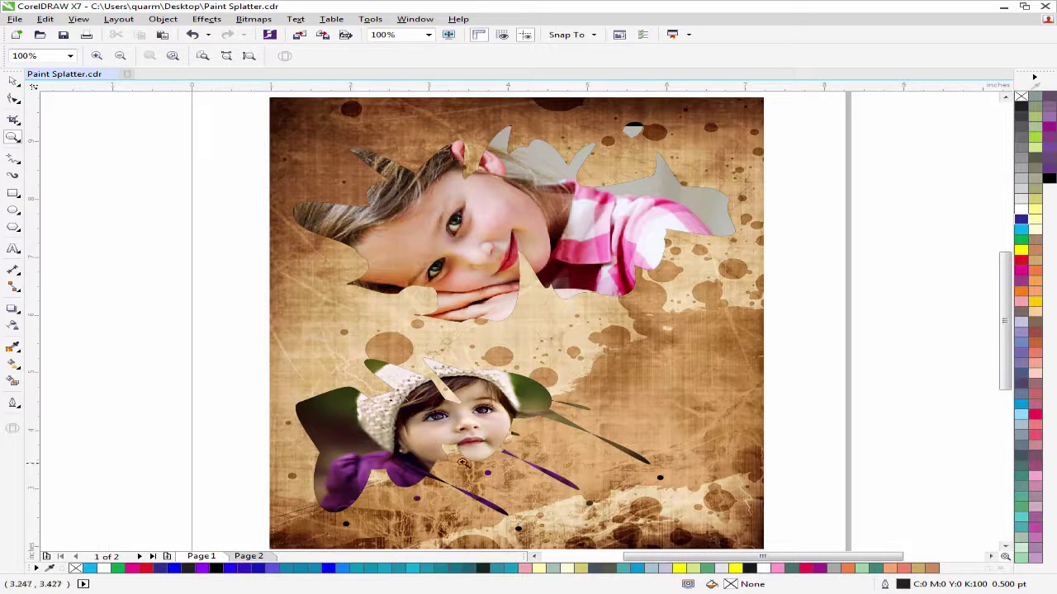
right_click(424, 353)
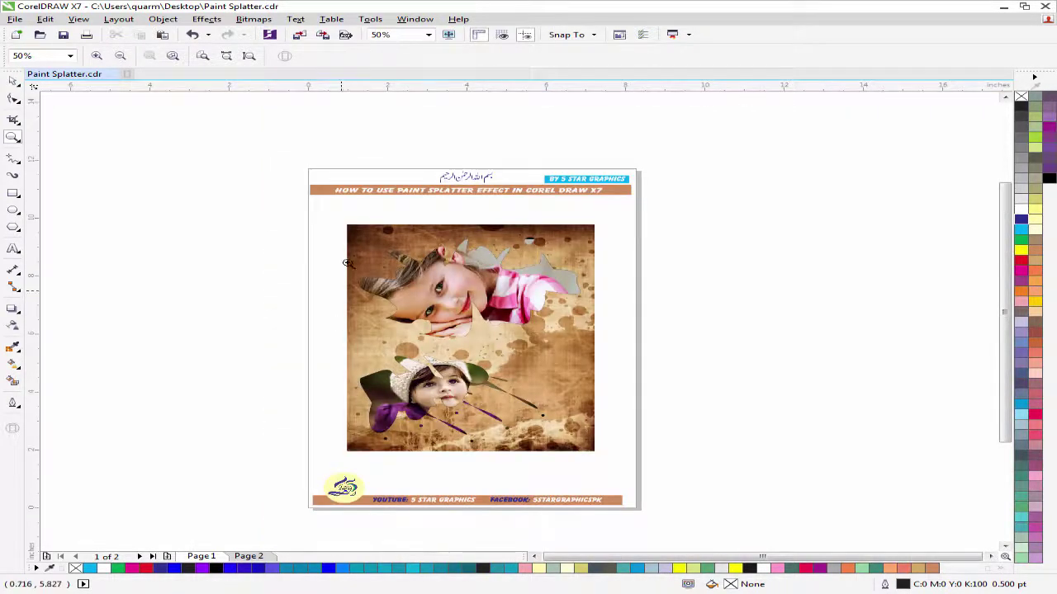